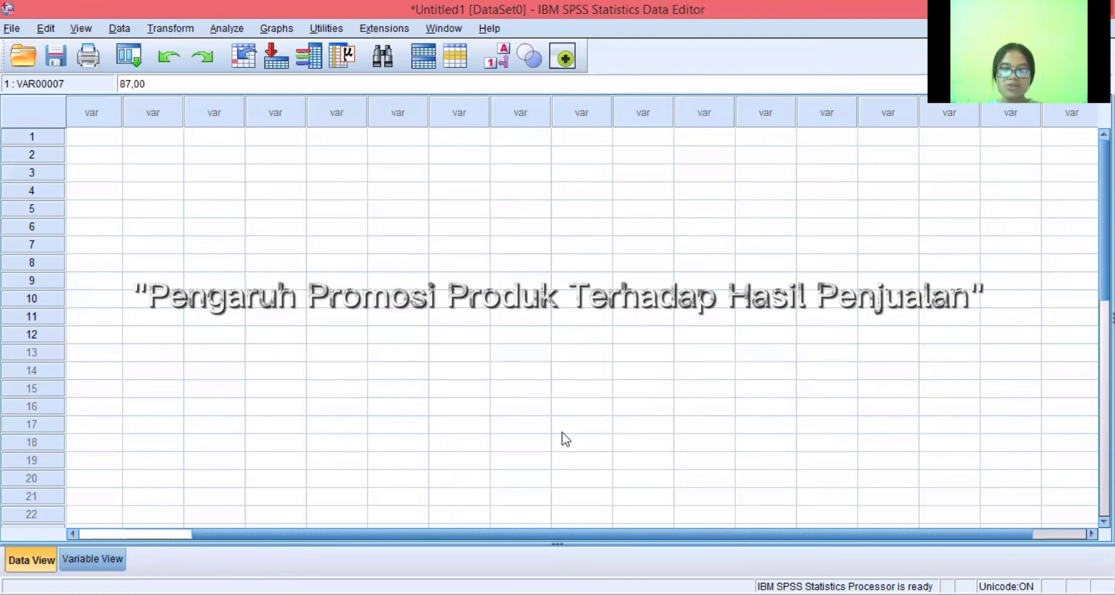
# - Rename the first variable (VAR00007) to X and the second variable (VAR00008) to Y in the variable definitions
pyautogui.click(178, 532)
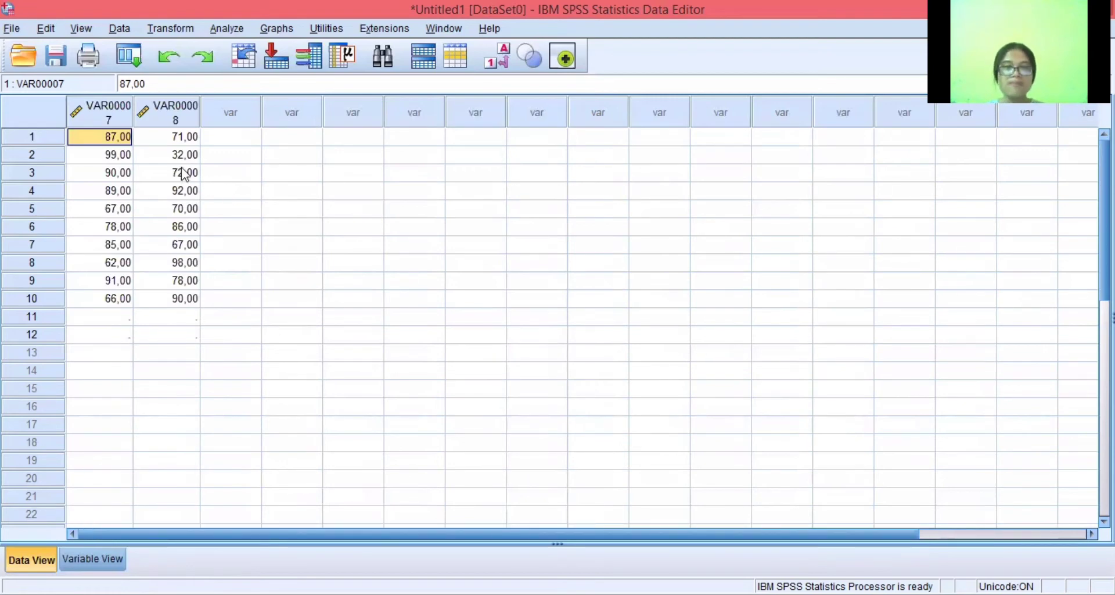
pyautogui.click(92, 557)
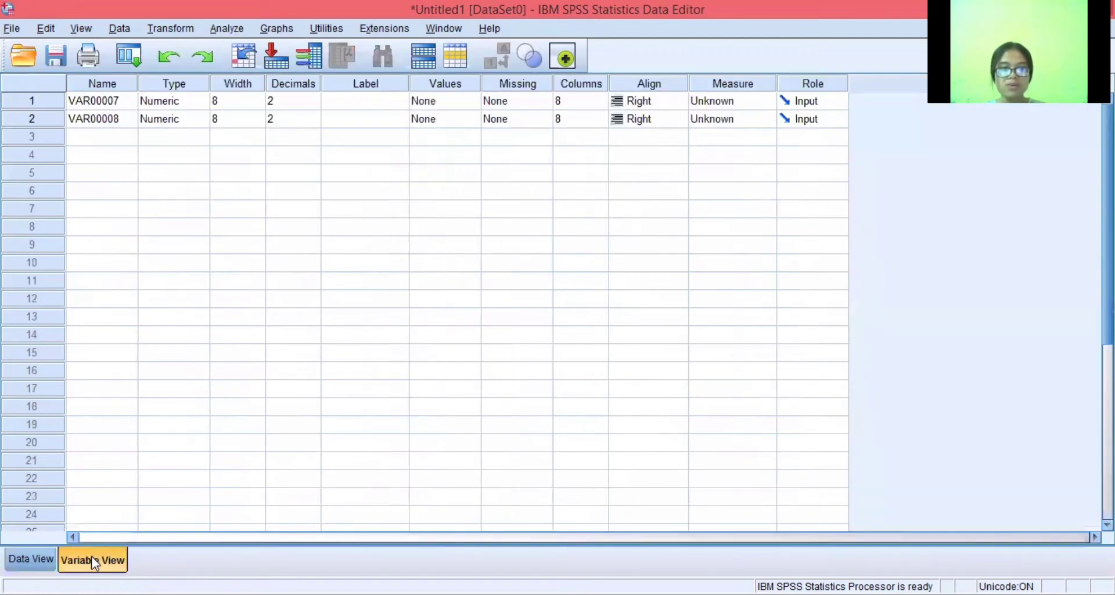
pyautogui.click(93, 100)
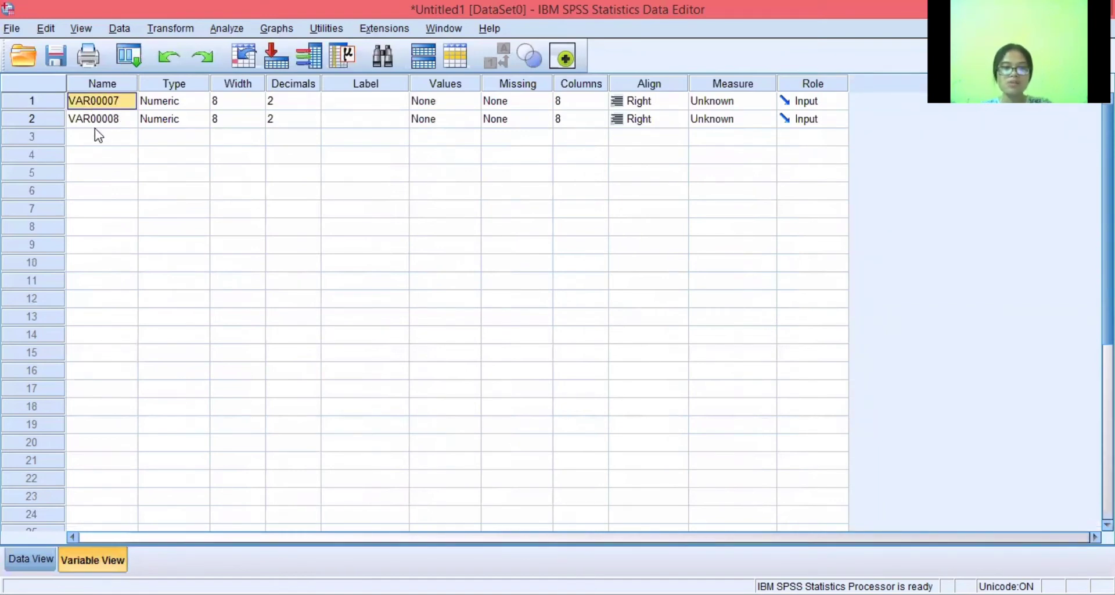
pyautogui.write('X')
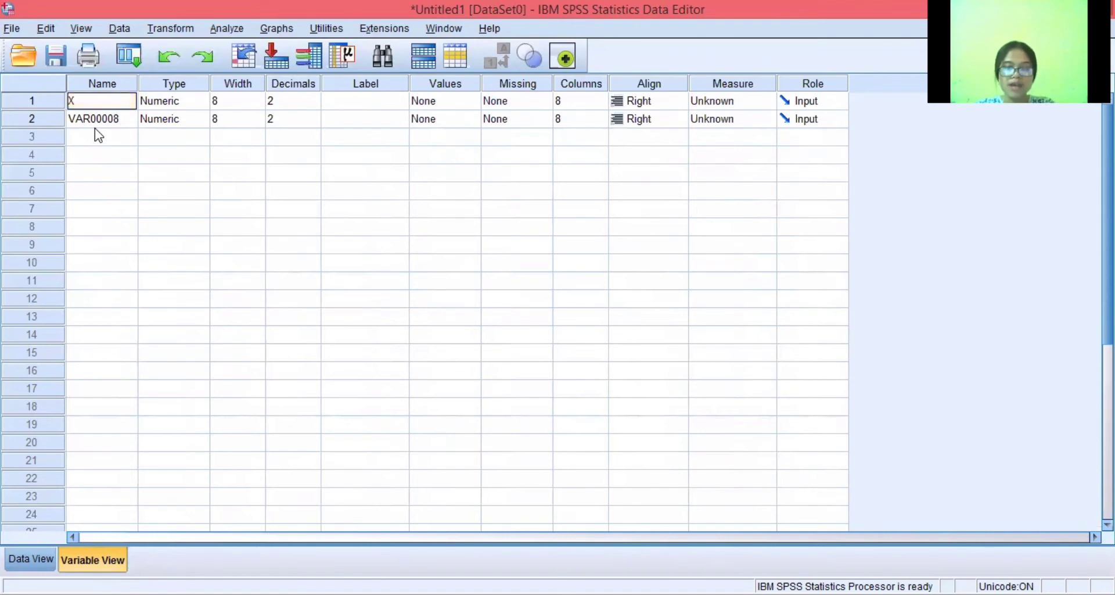
pyautogui.press('Return')
pyautogui.write('Y')
pyautogui.press('Return')
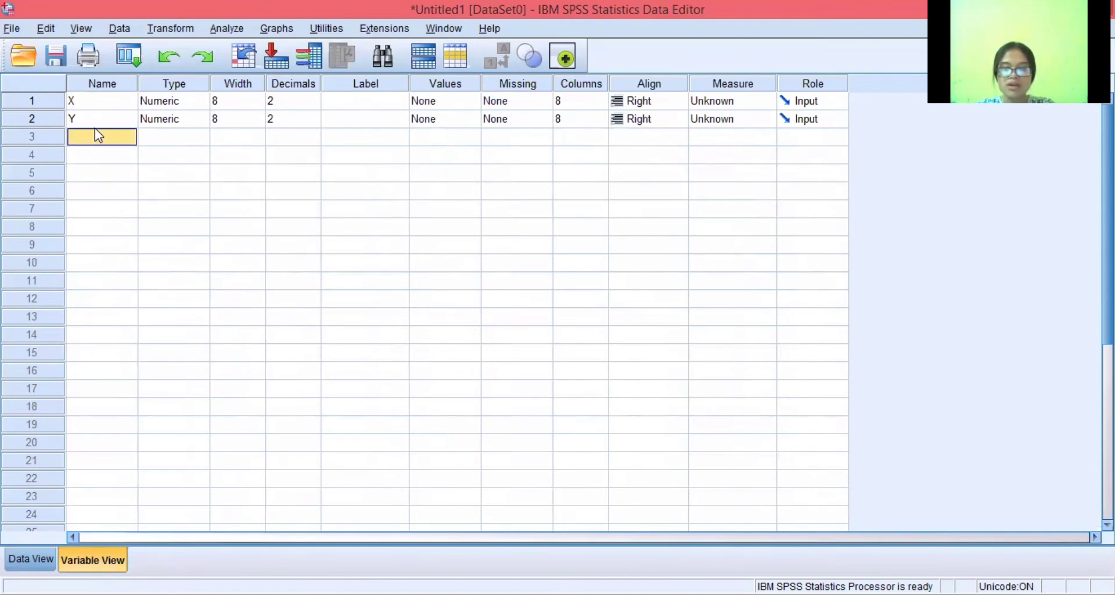
# - Set the number of decimals for variable X to 0
pyautogui.click(284, 103)
pyautogui.click(290, 101)
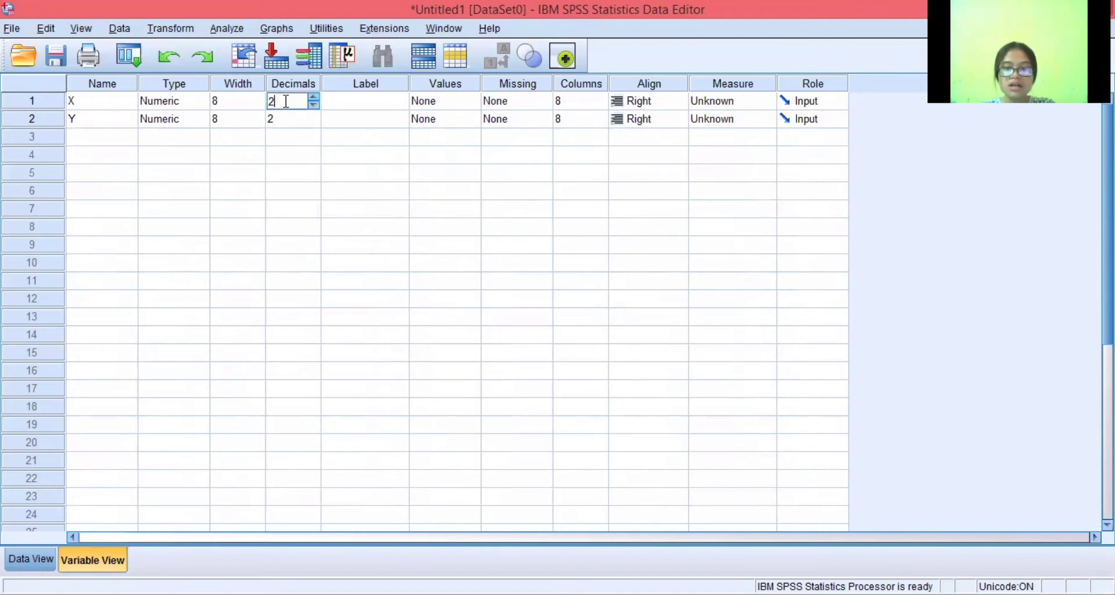
pyautogui.press('BackSpace')
pyautogui.write('0')
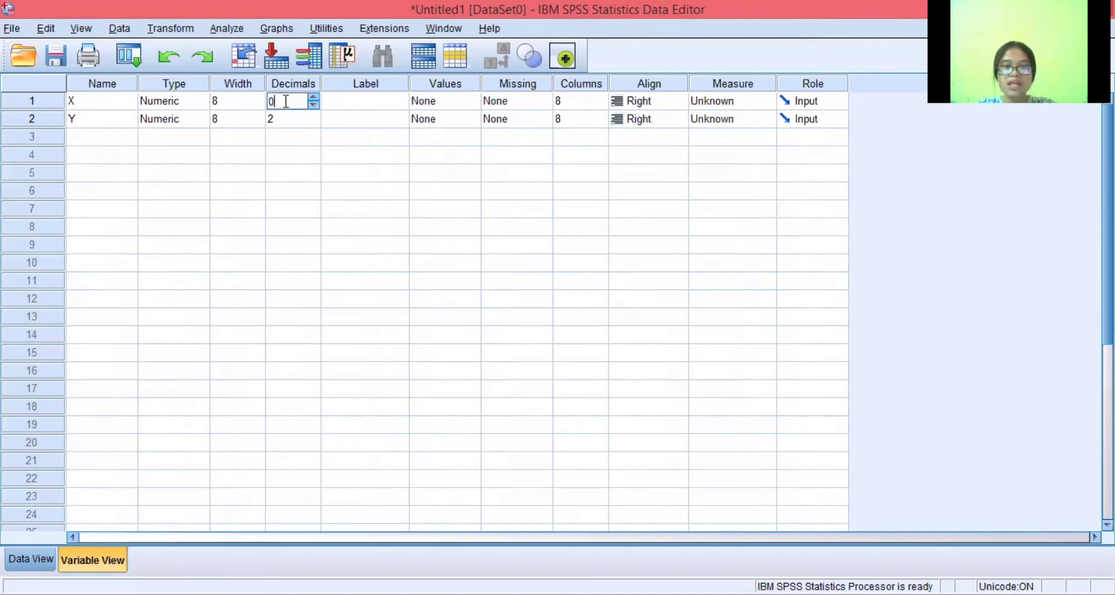
# - Set the number of decimals for variable Y to 0
pyautogui.click(277, 119)
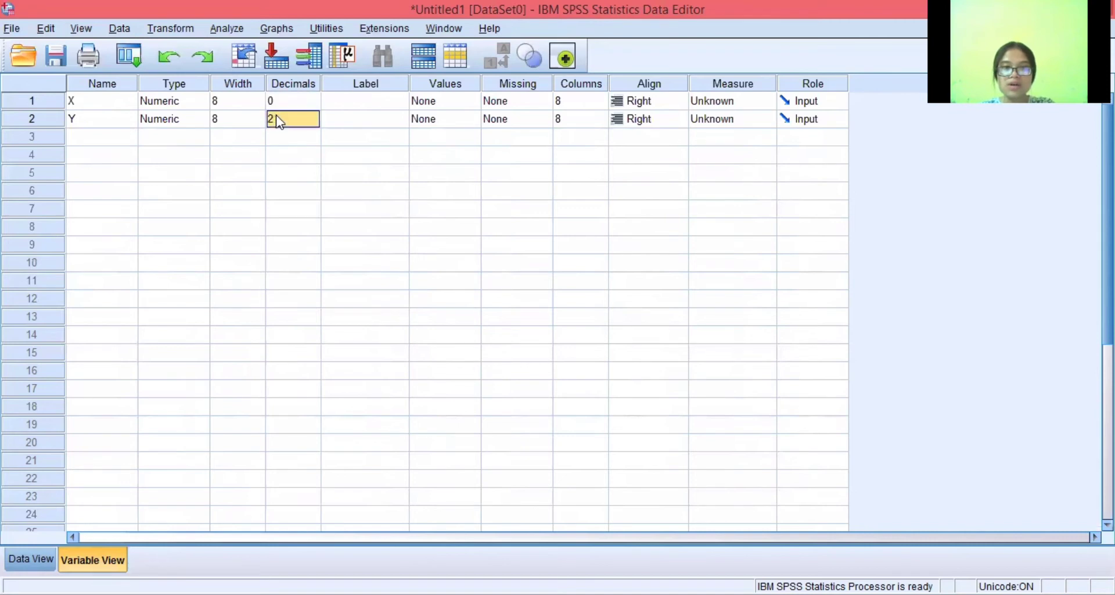
pyautogui.click(278, 117)
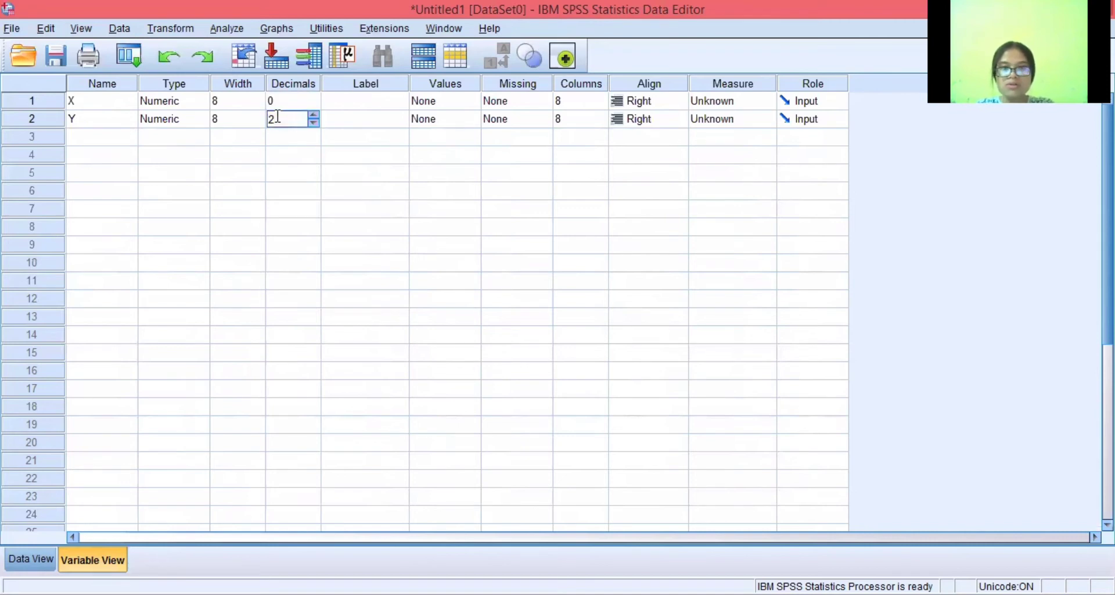
pyautogui.press('BackSpace')
pyautogui.write('0')
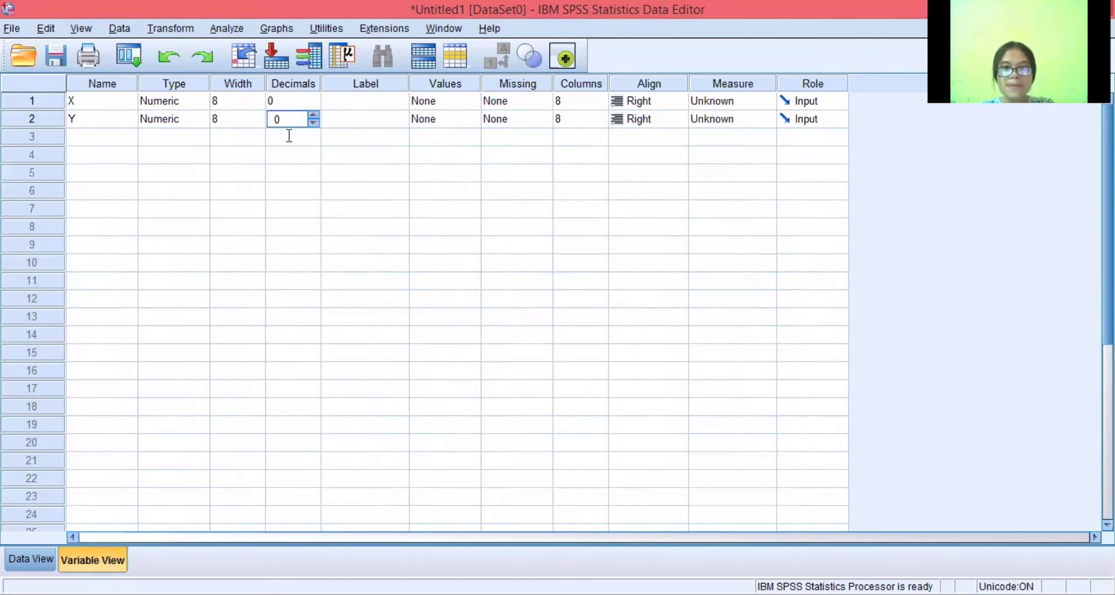
pyautogui.press('Return')
pyautogui.click(557, 331)
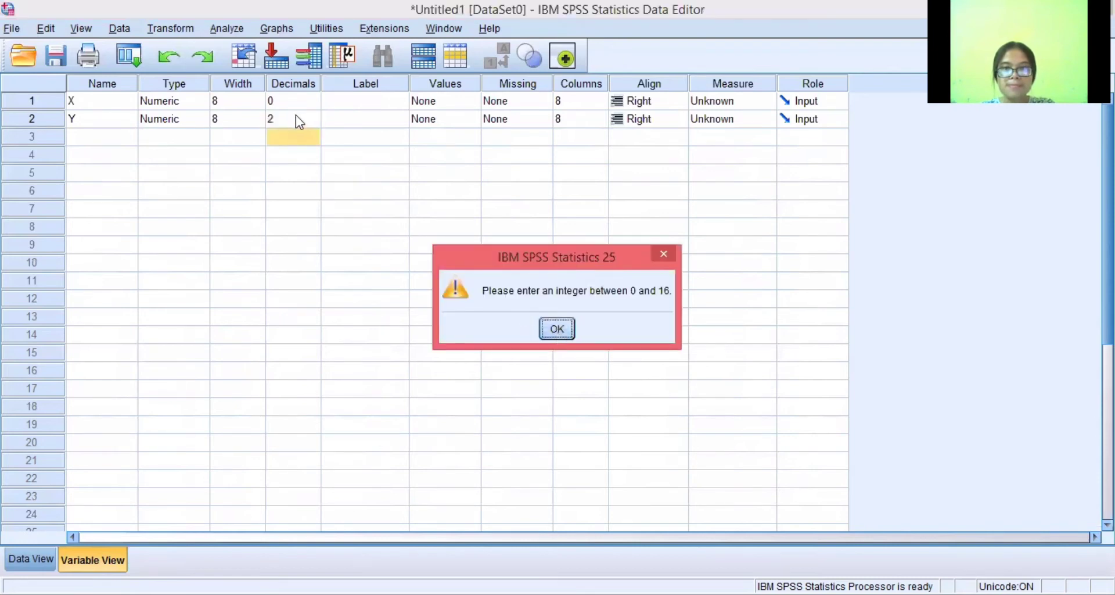
pyautogui.press('BackSpace')
pyautogui.write('0')
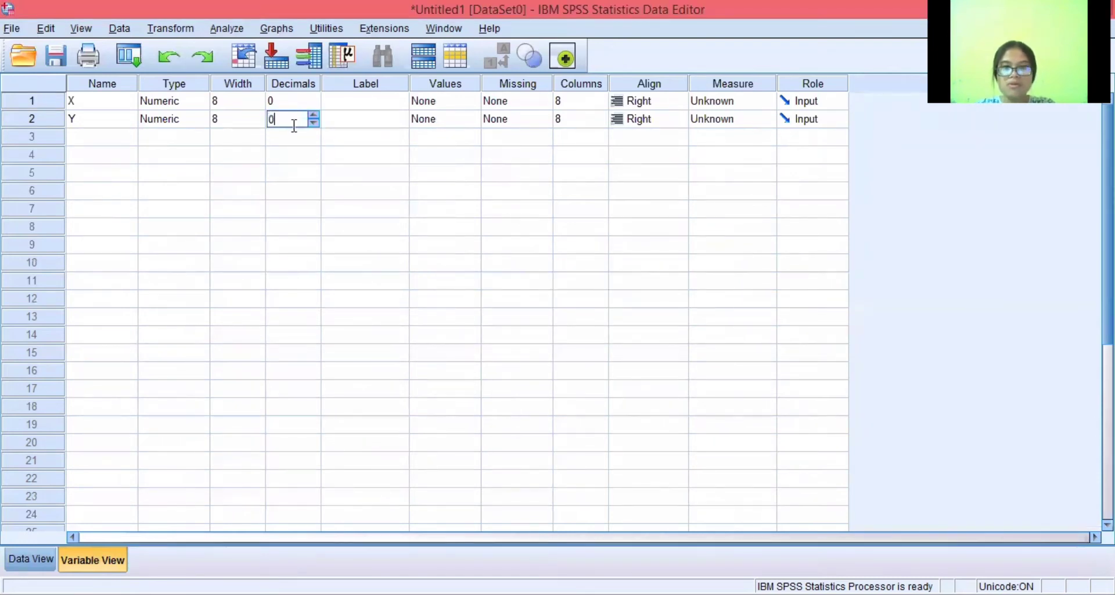
pyautogui.click(308, 140)
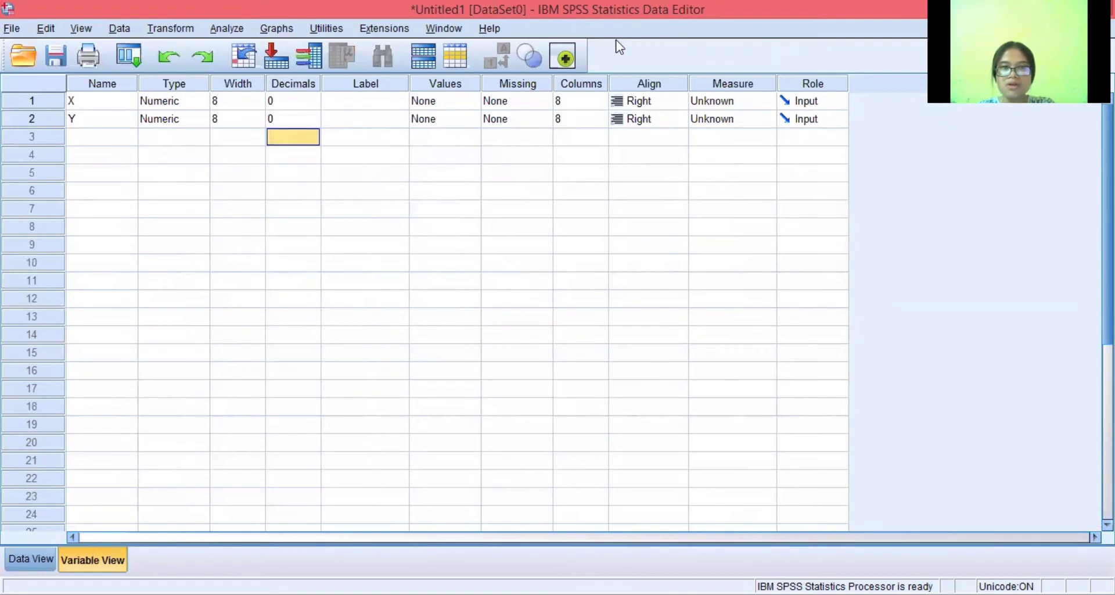
# - Give variable X the label "Promosi Produk"
pyautogui.click(368, 100)
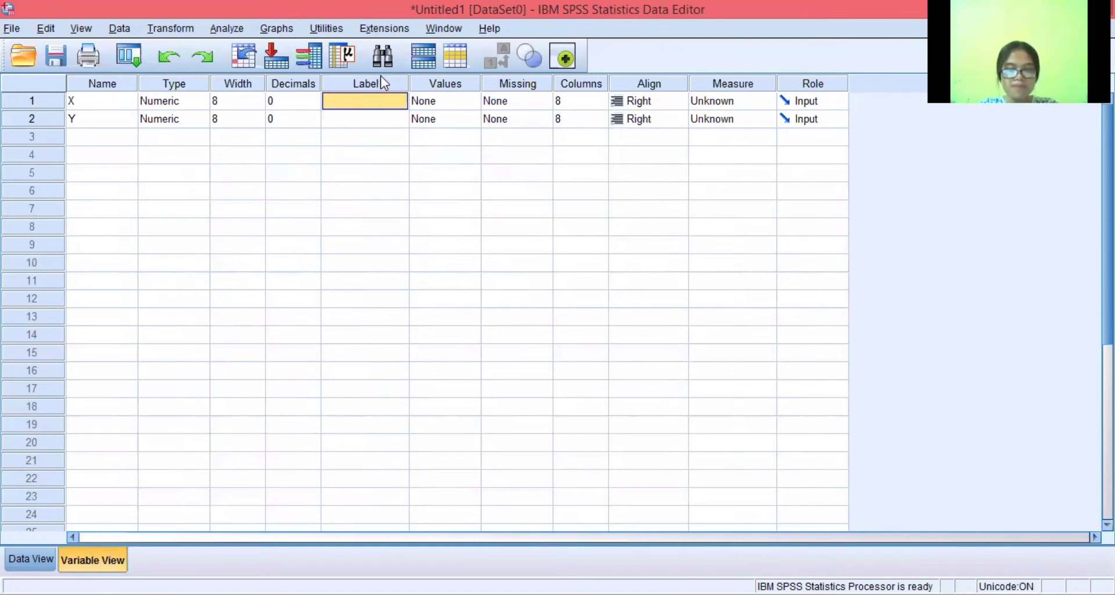
pyautogui.write('pR')
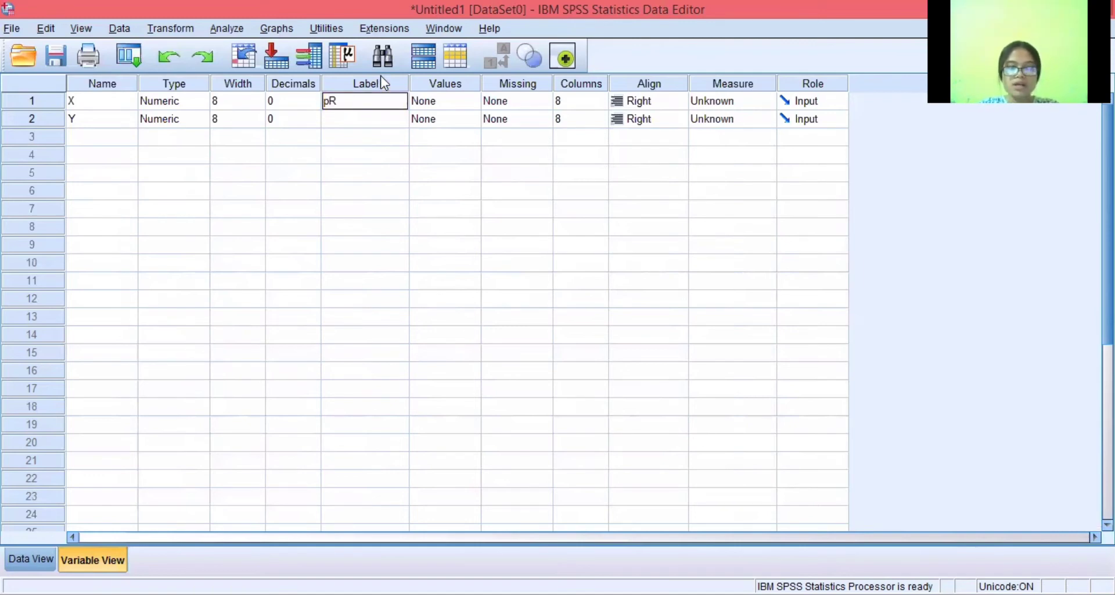
pyautogui.press('BackSpace')
pyautogui.press('BackSpace')
pyautogui.write('Pr')
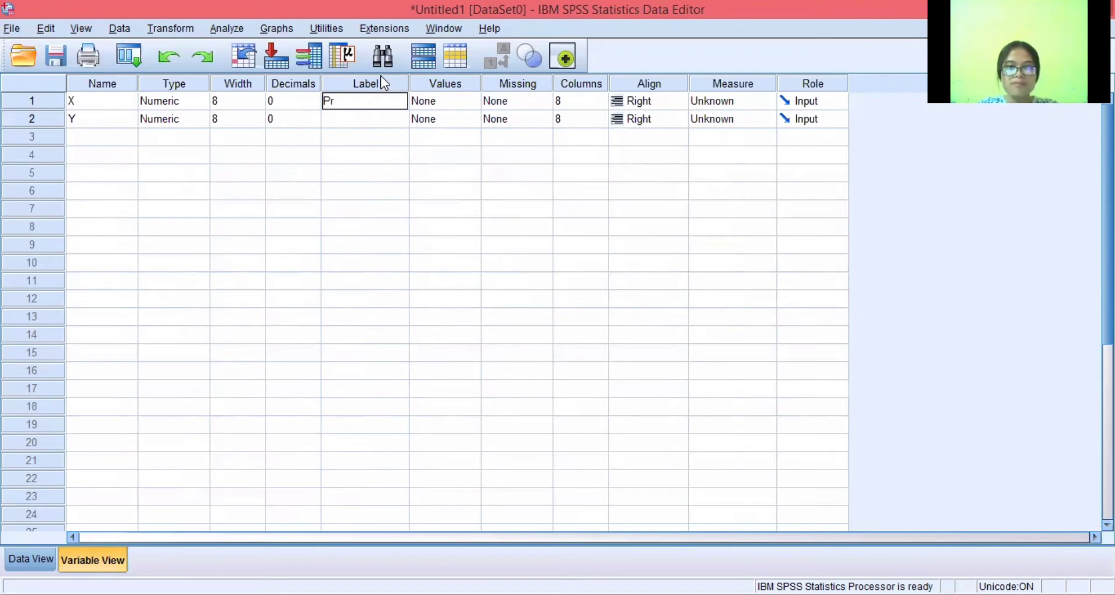
pyautogui.write('omosi Produk')
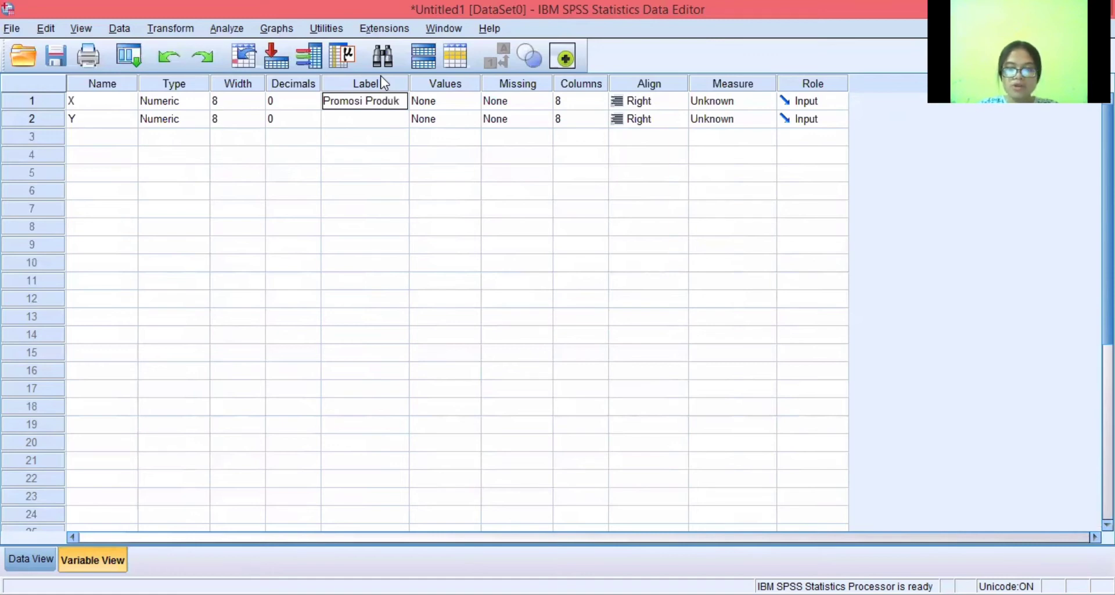
pyautogui.press('Return')
# - Give variable Y the label "Hasil Penjualan"
pyautogui.write('H')
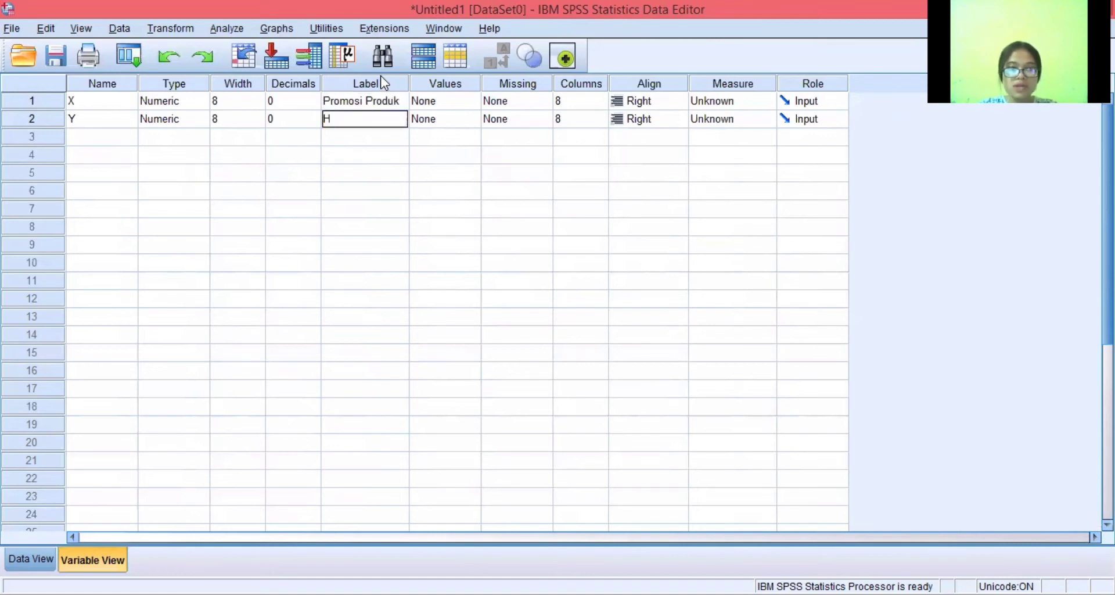
pyautogui.write('asil')
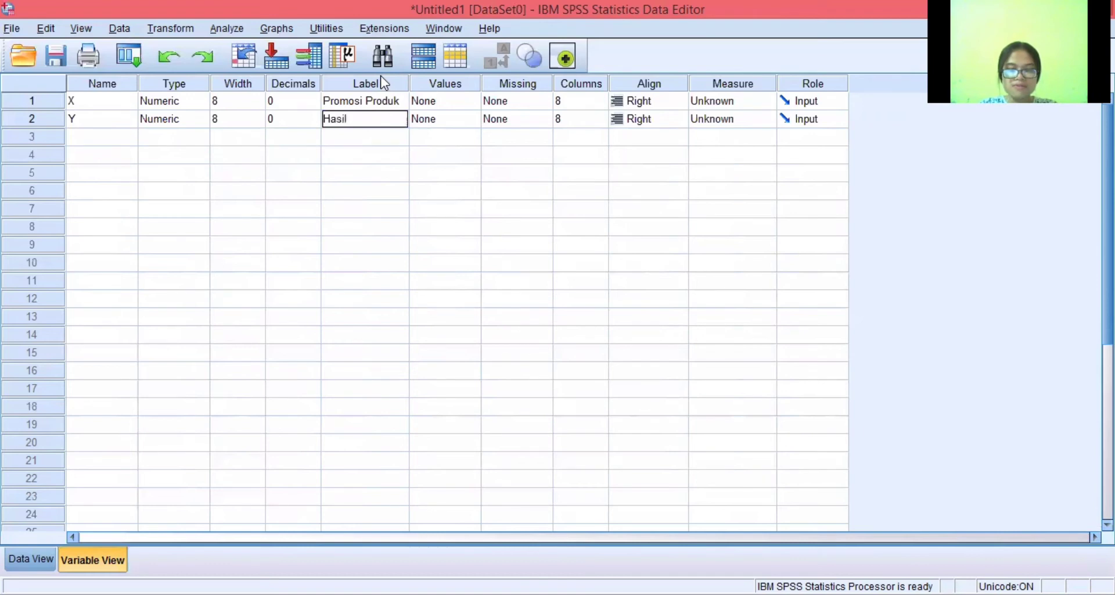
pyautogui.write(' Penjualan')
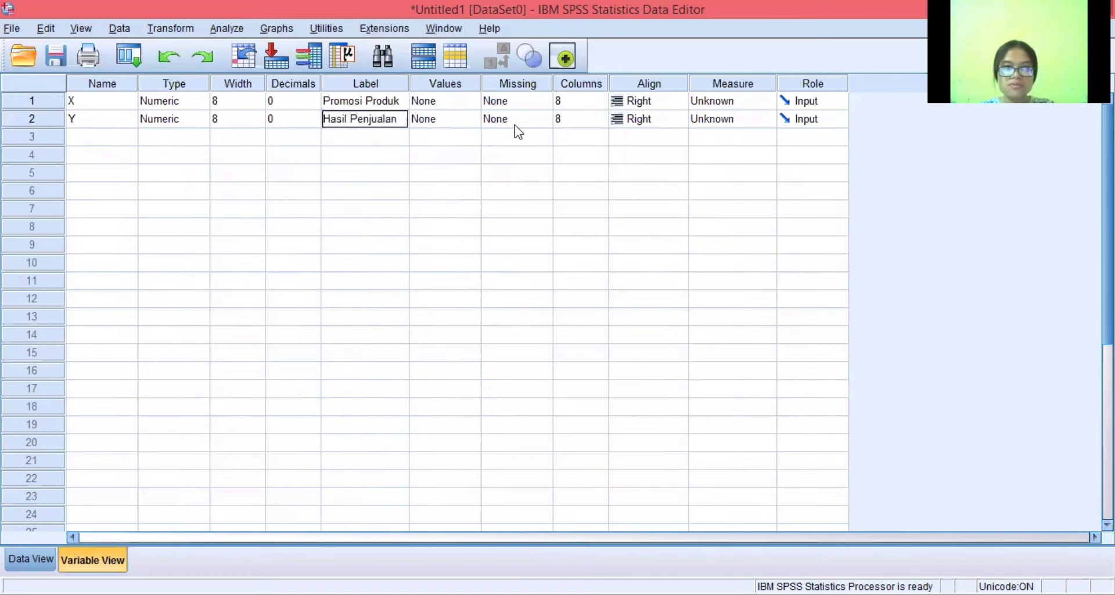
pyautogui.click(462, 141)
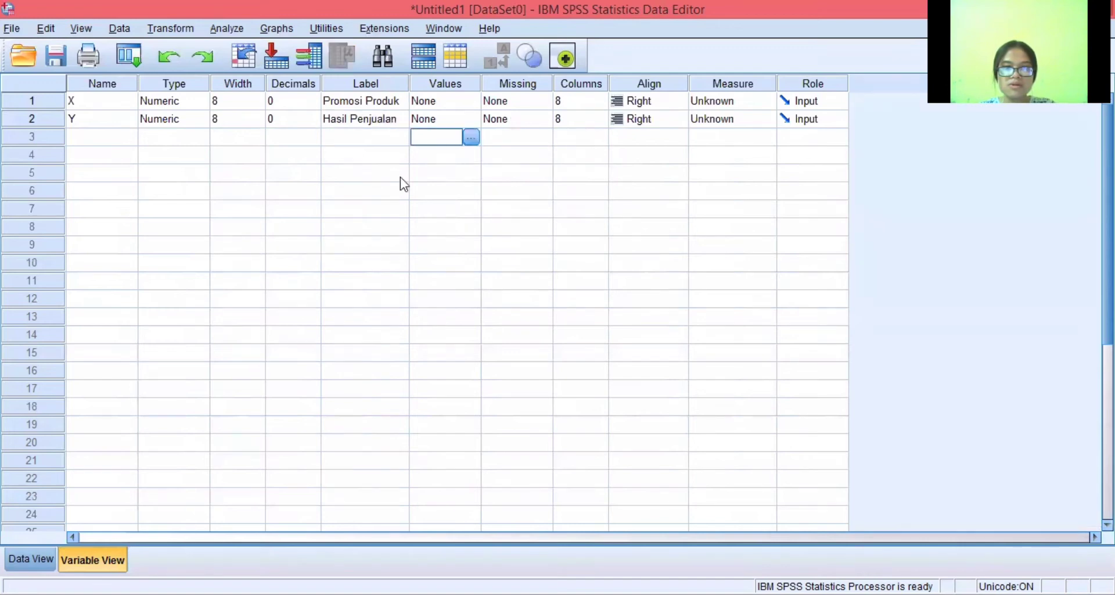
pyautogui.click(353, 155)
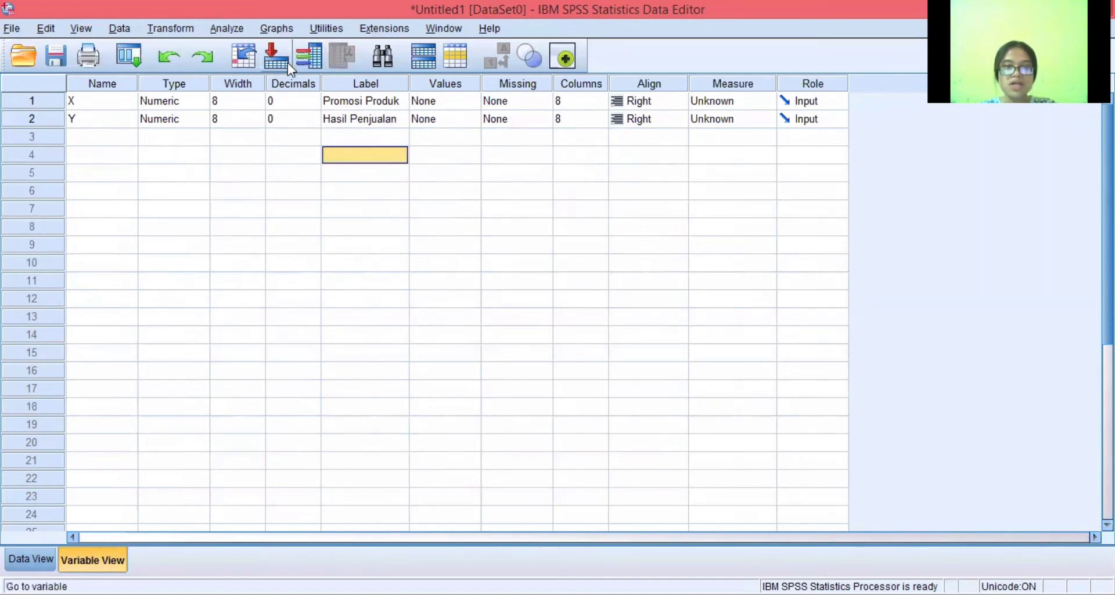
# - Set up a Linear Regression with Promosi Produk [X] as the independent variable and Hasil Penjualan [Y] as the dependent variable
pyautogui.click(232, 28)
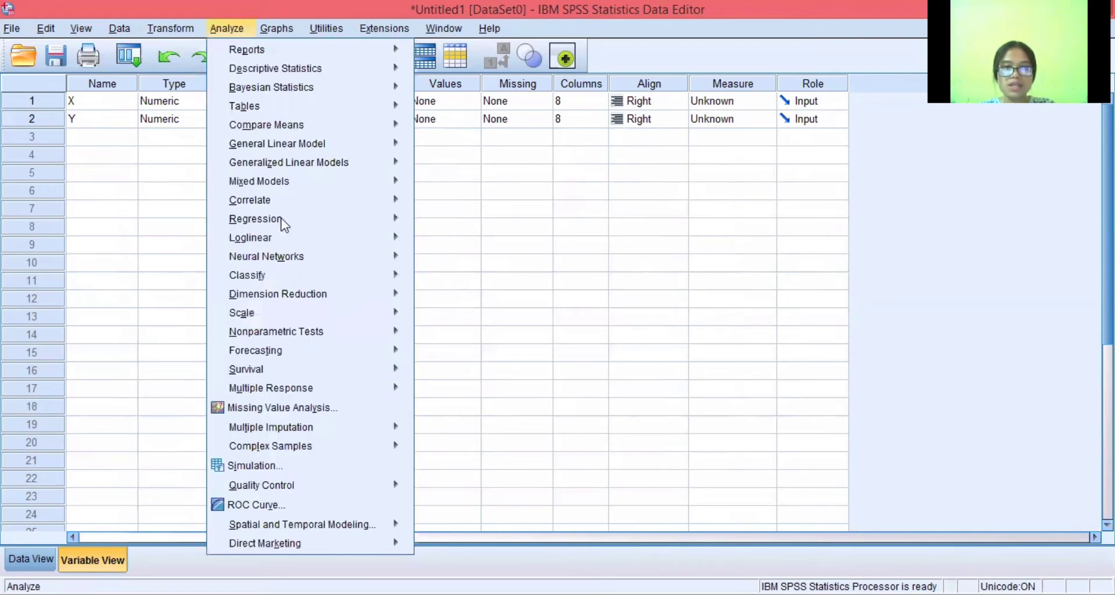
pyautogui.moveTo(281, 218)
pyautogui.click(465, 242)
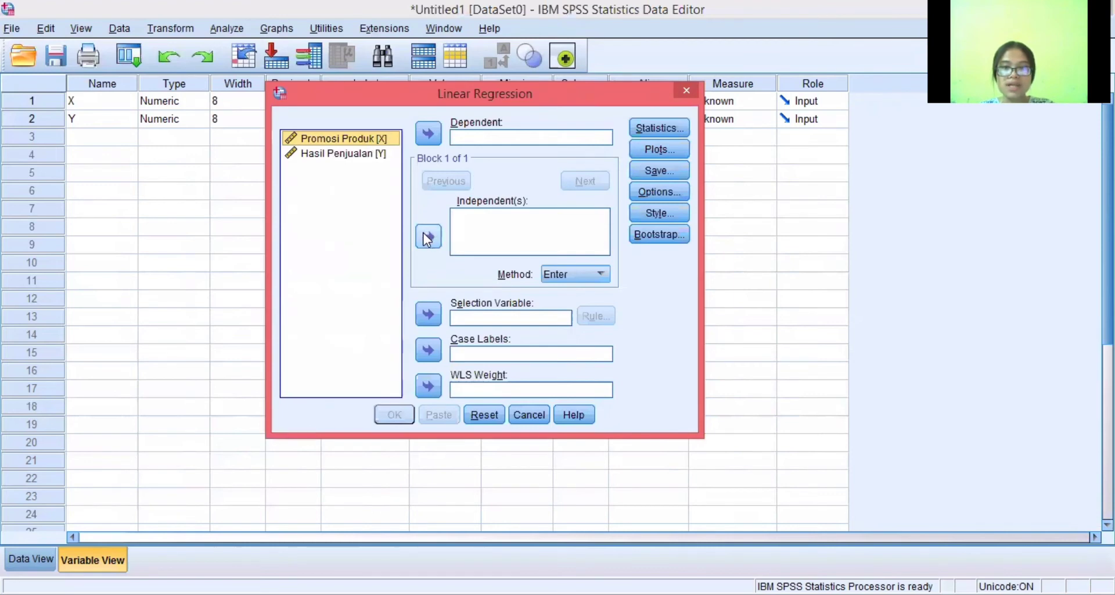
pyautogui.click(428, 236)
pyautogui.click(335, 156)
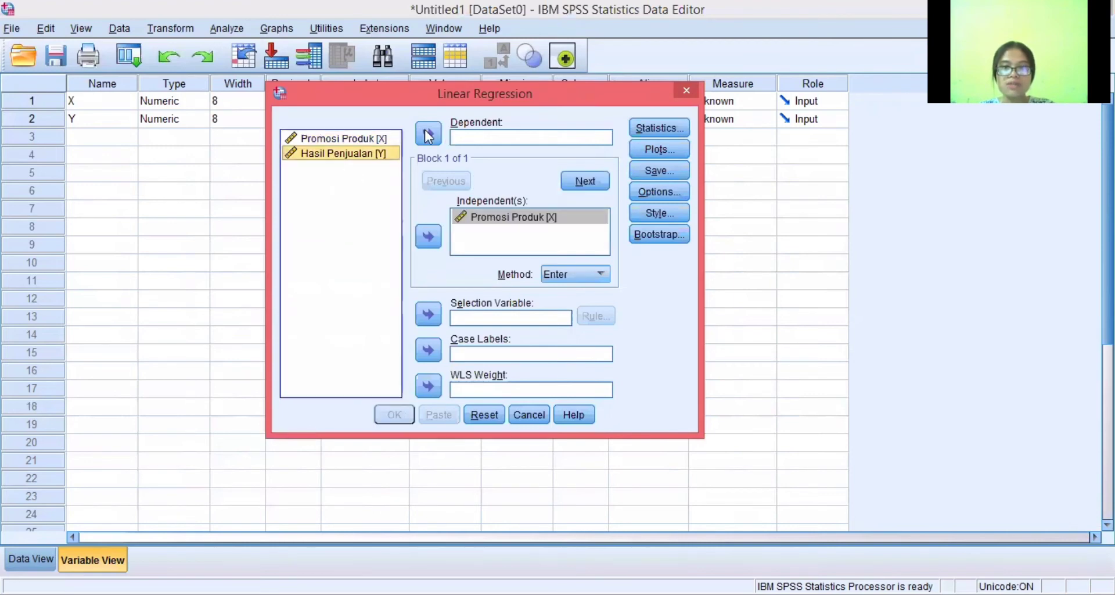
pyautogui.click(428, 134)
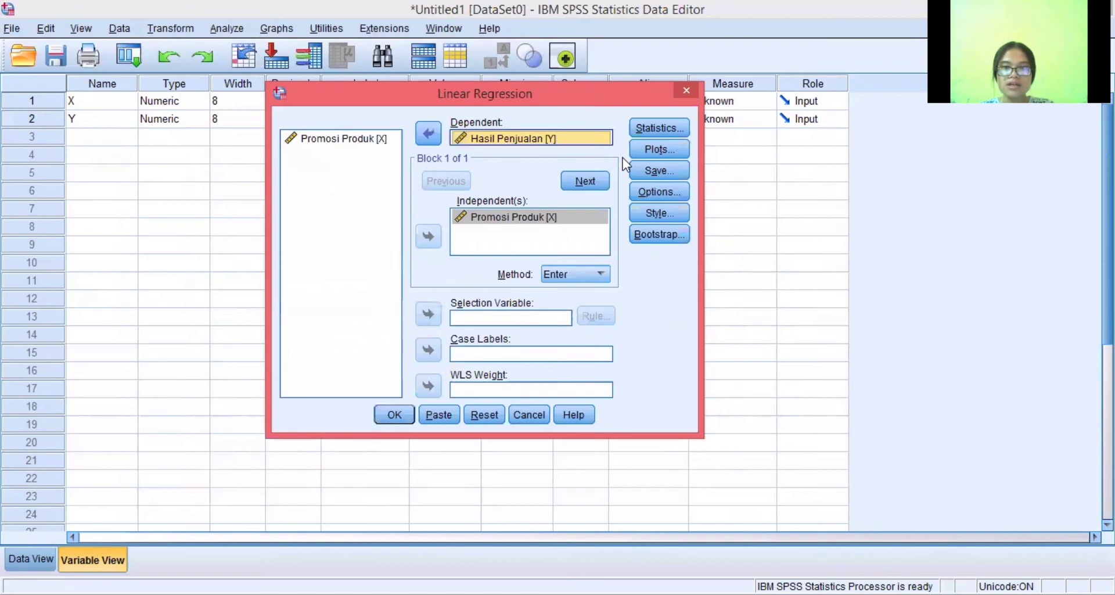
# - Include R squared change and Descriptives in the regression statistics and run the regression
pyautogui.click(660, 128)
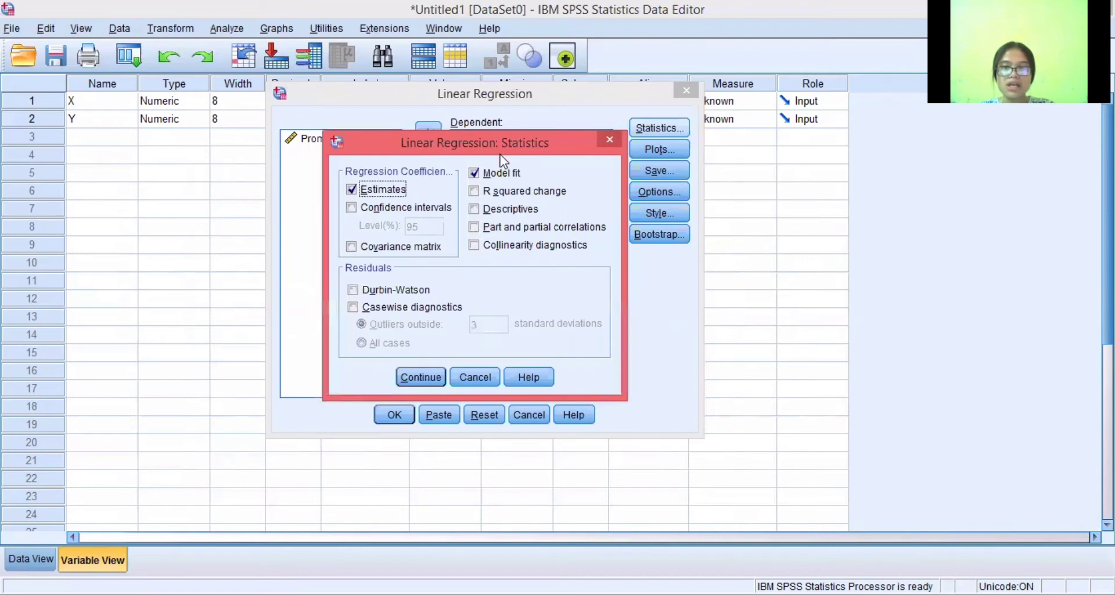
pyautogui.moveTo(498, 138); pyautogui.dragTo(500, 132)
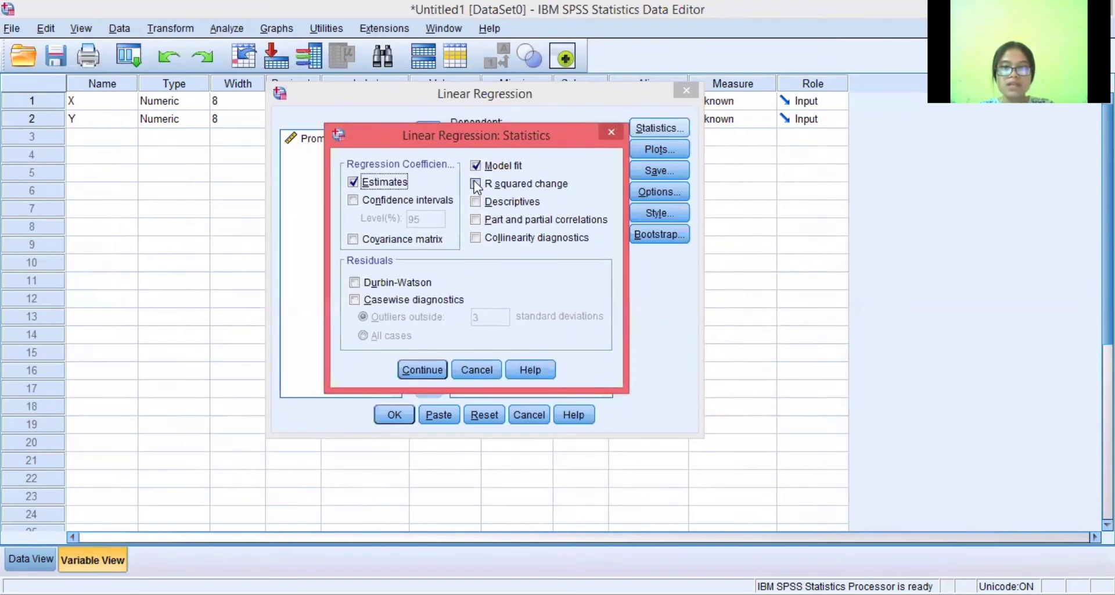
pyautogui.click(476, 185)
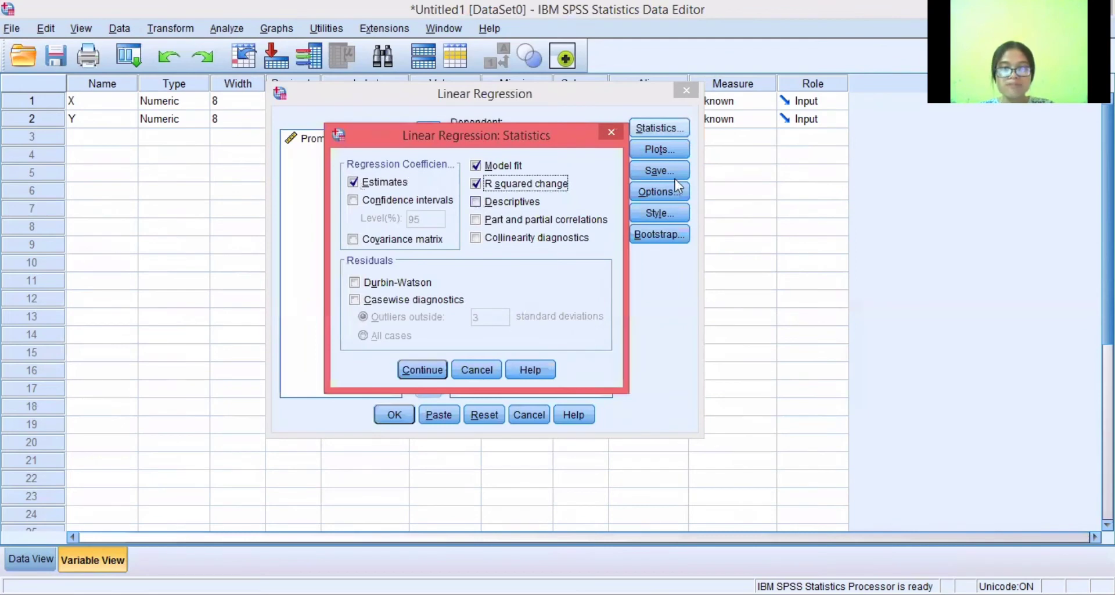
pyautogui.click(476, 202)
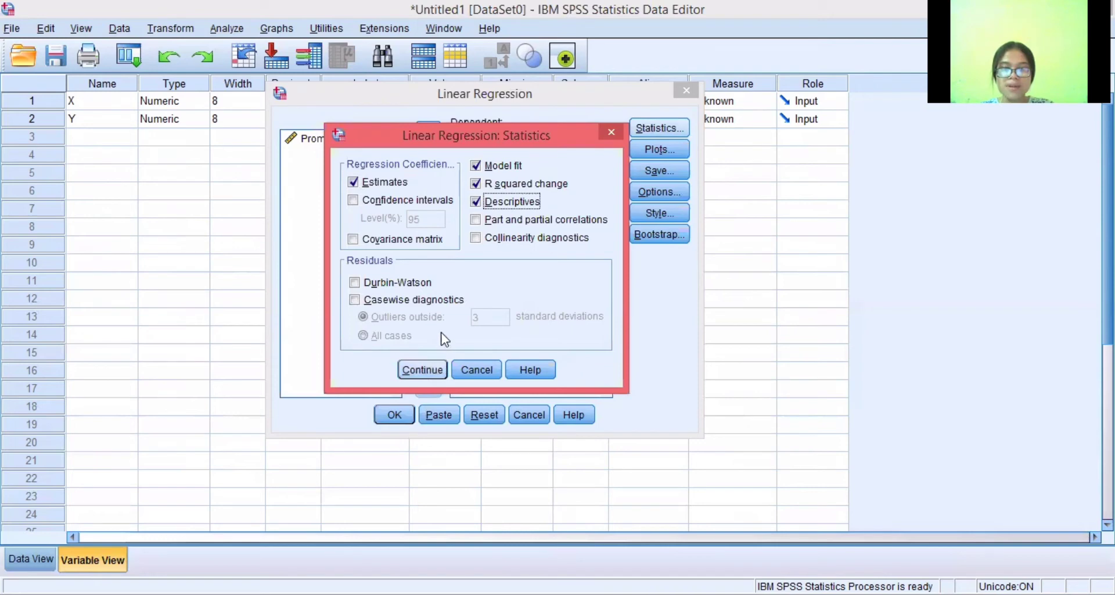
pyautogui.click(435, 366)
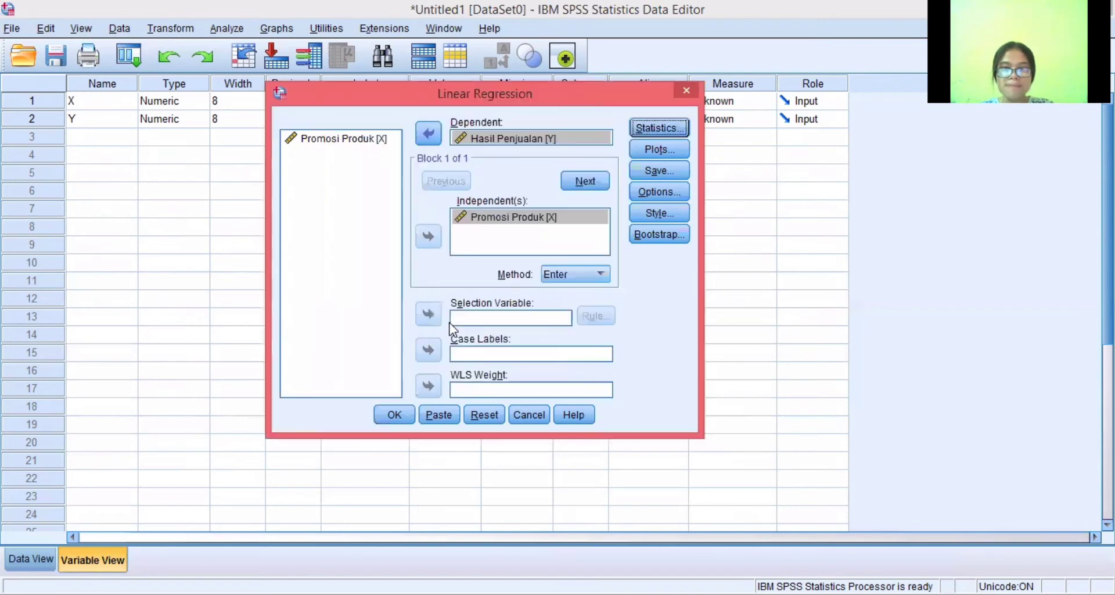
pyautogui.click(395, 414)
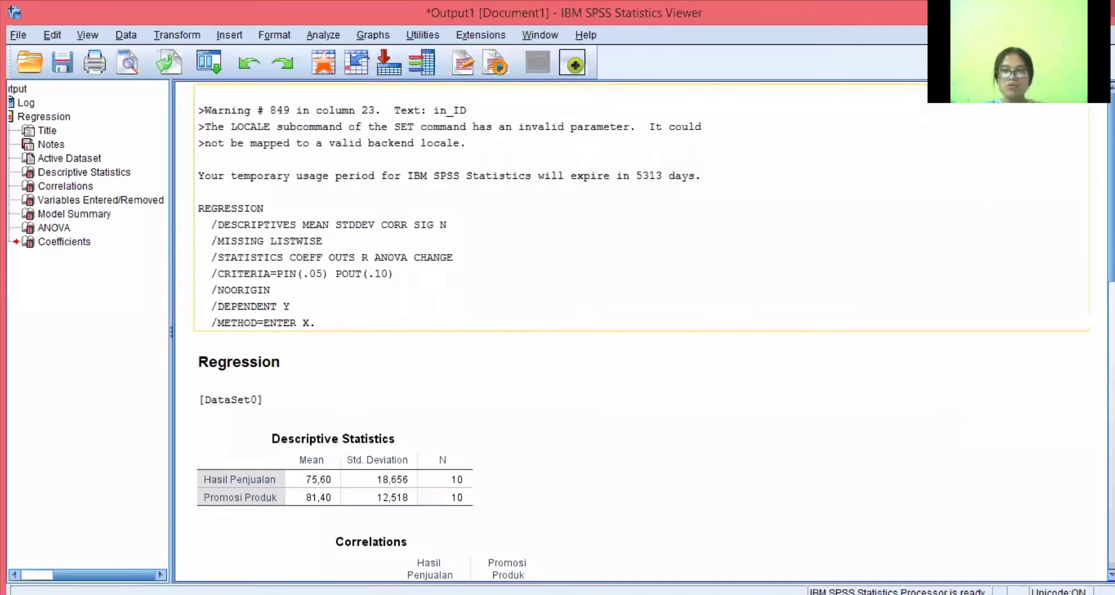
# - Review the regression output from the Descriptive Statistics and Correlations tables down to the Variables Entered/Removed table
pyautogui.press('pagedown')
pyautogui.scroll(5, 372, 331)
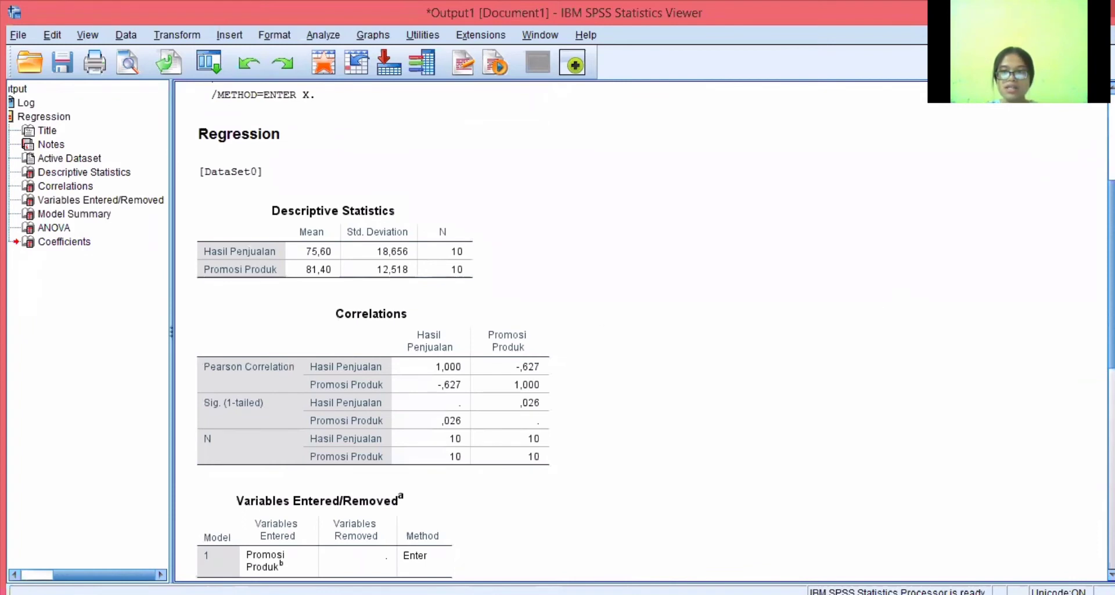
pyautogui.scroll(-3, 372, 331)
pyautogui.scroll(5, 372, 356)
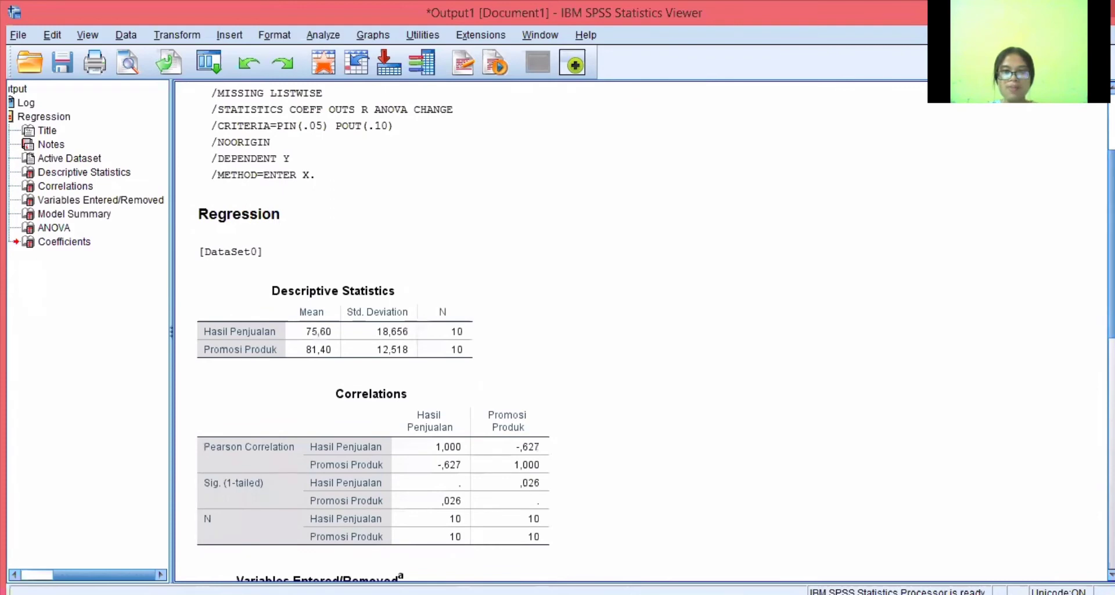
pyautogui.scroll(-10, 355, 288)
pyautogui.click(358, 285)
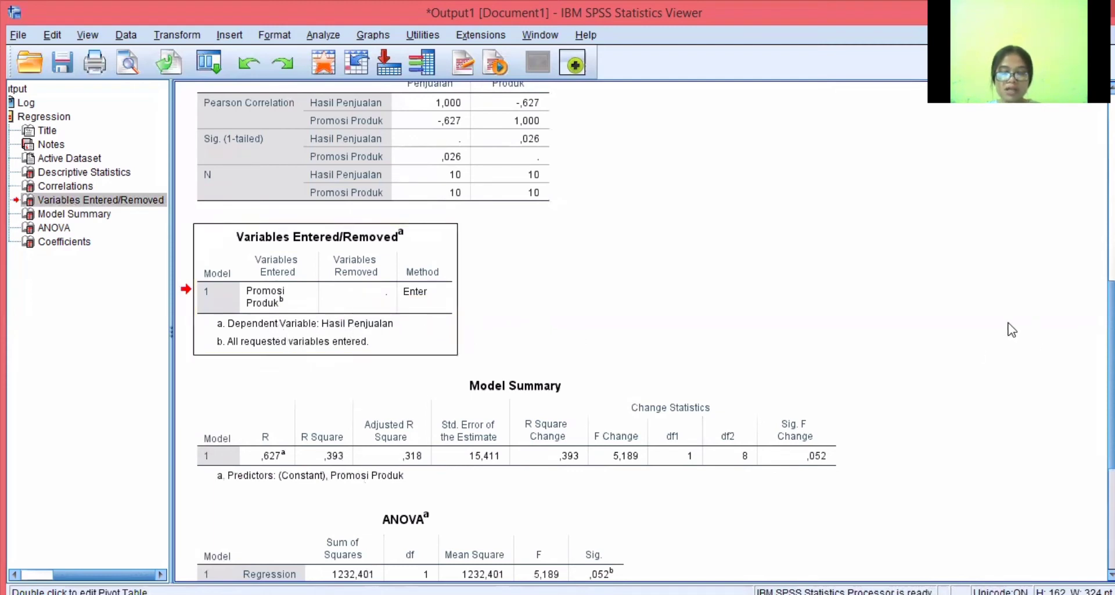
# - Examine the Model Summary table, marking the R Square value and the Promosi Produk predictor, and erase the marks
pyautogui.click(691, 427)
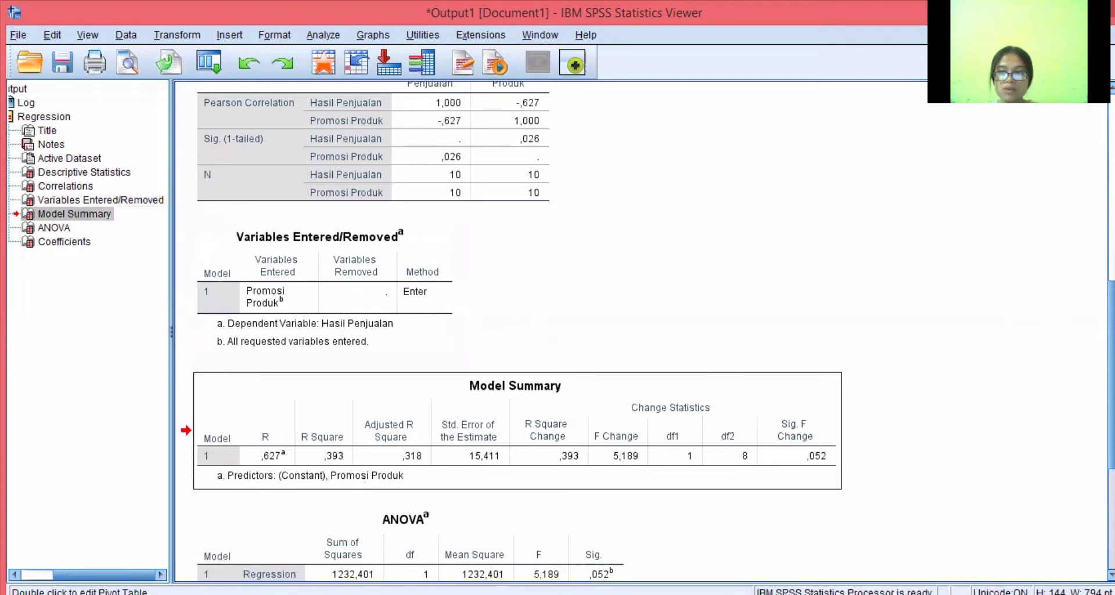
pyautogui.scroll(-1, 511, 330)
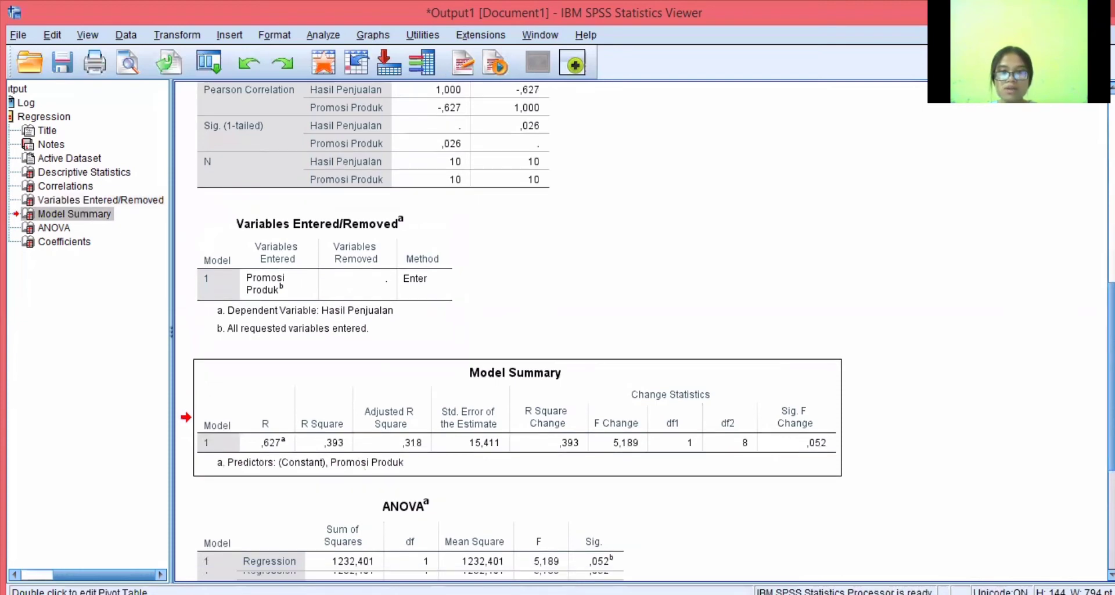
pyautogui.scroll(-5, 511, 330)
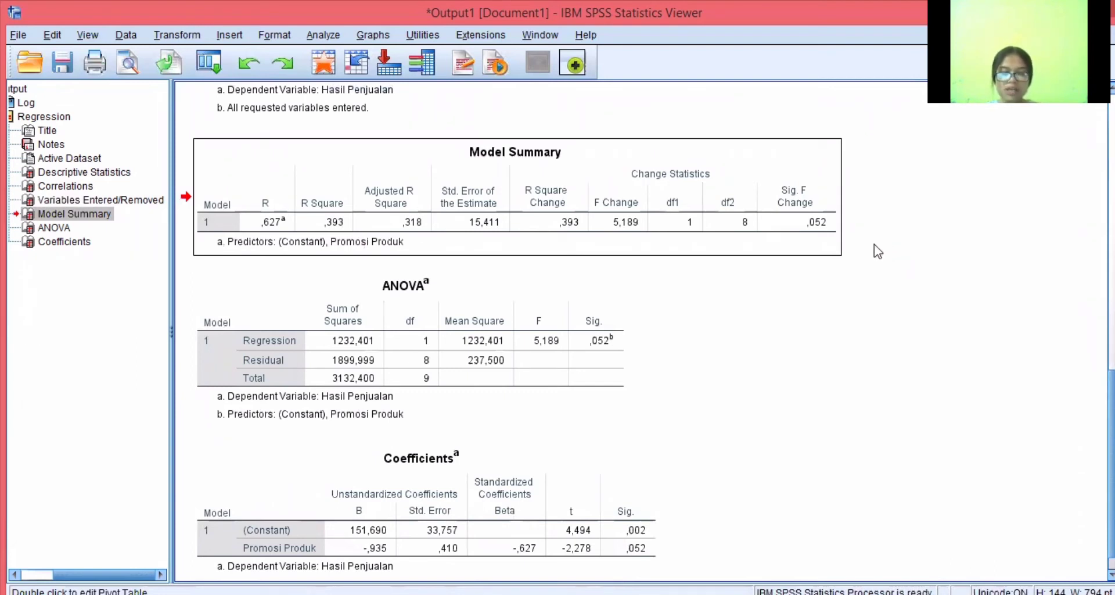
pyautogui.click(260, 237)
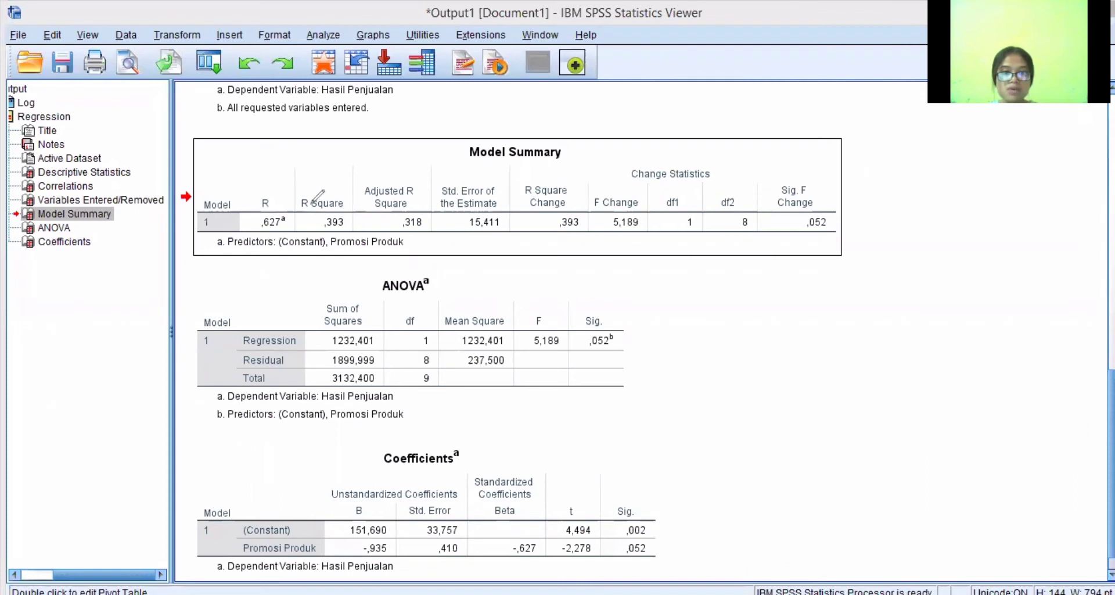
pyautogui.moveTo(343, 205)
pyautogui.mouseDown()
pyautogui.moveTo(304, 230)
pyautogui.moveTo(351, 207)
pyautogui.mouseUp()
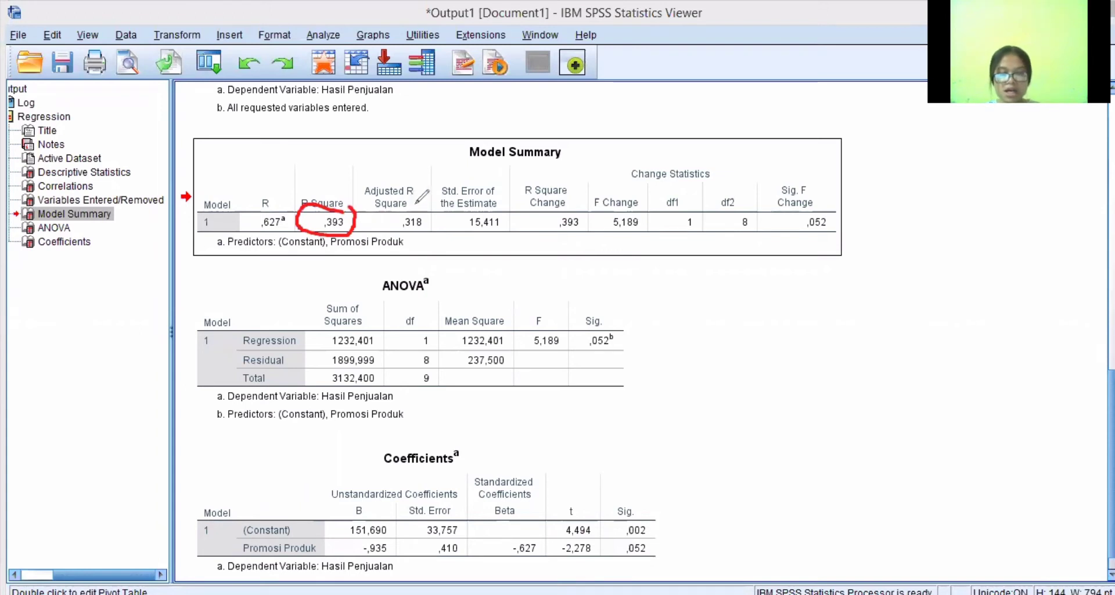
pyautogui.moveTo(336, 254); pyautogui.dragTo(423, 255)
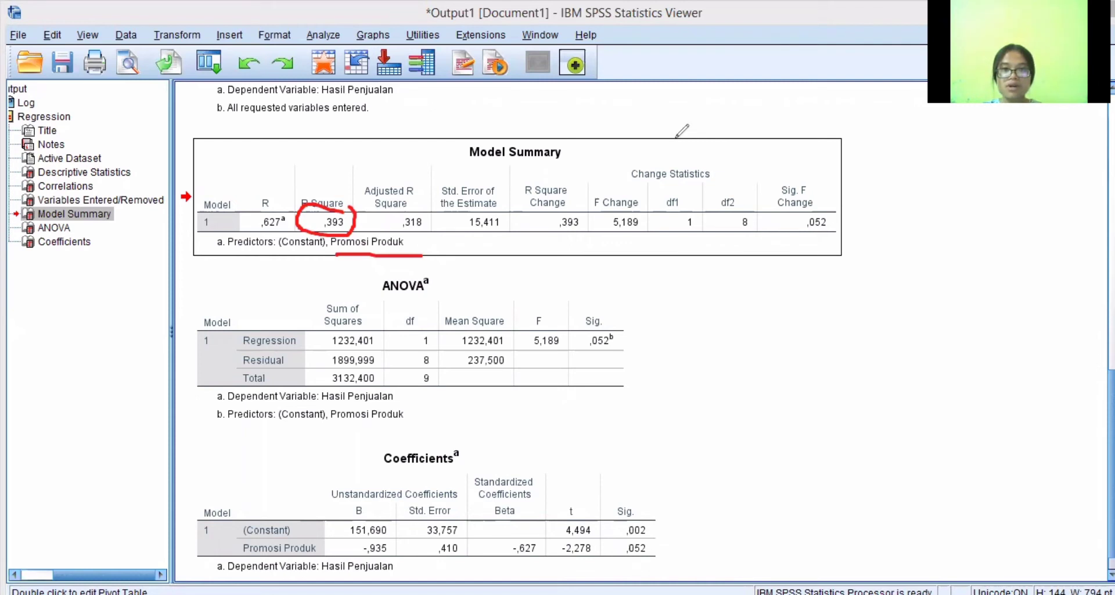
pyautogui.click(354, 233)
pyautogui.click(383, 258)
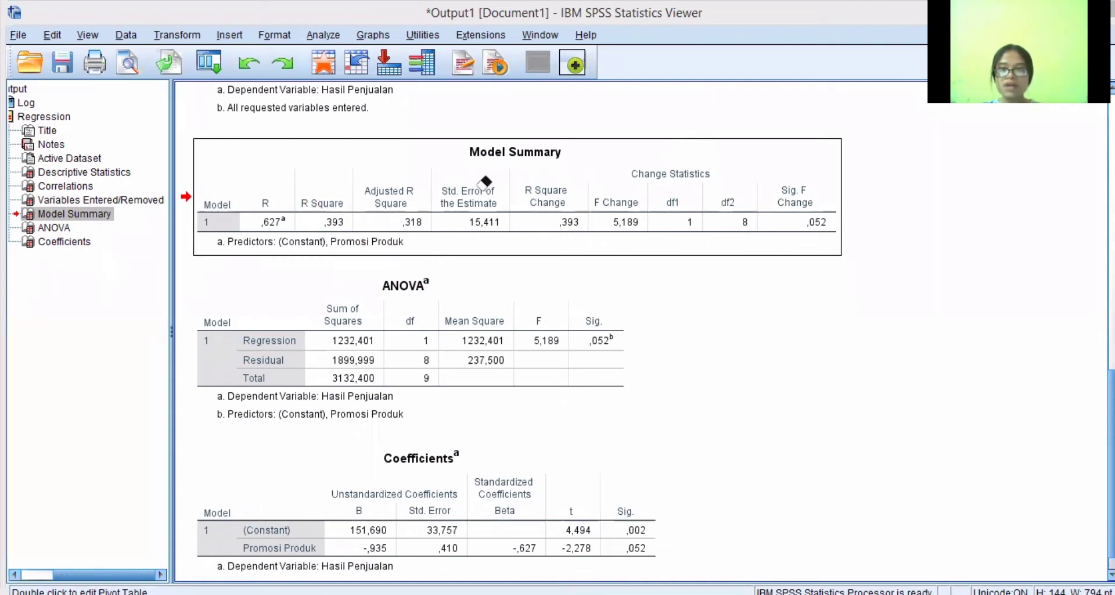
# - Examine the ANOVA table, circling the F and Sig. values of the Regression row, and erase the circles
pyautogui.click(452, 340)
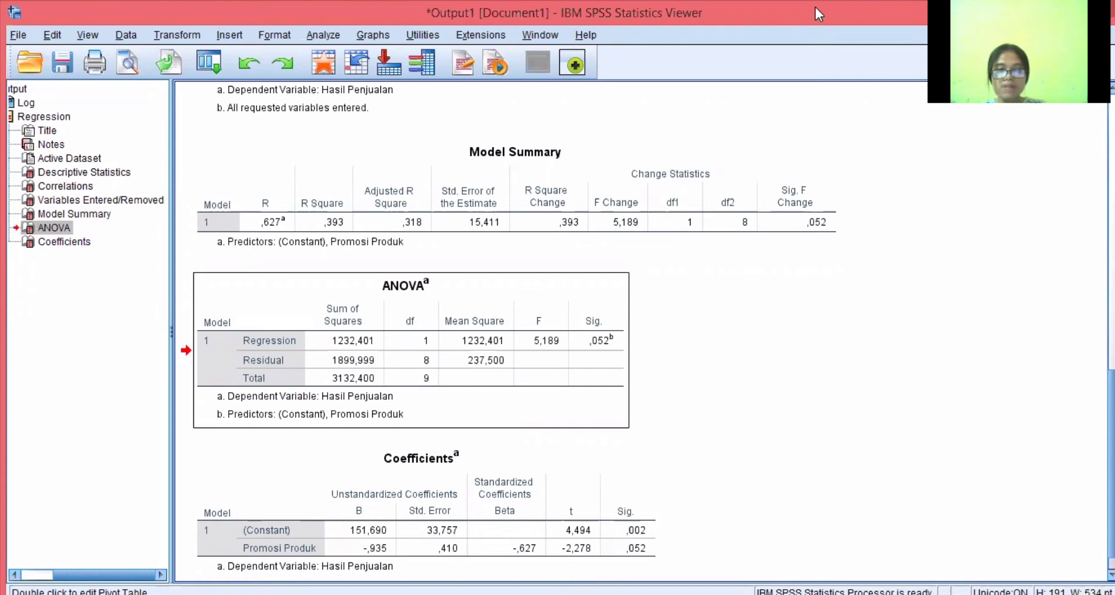
pyautogui.click(294, 333)
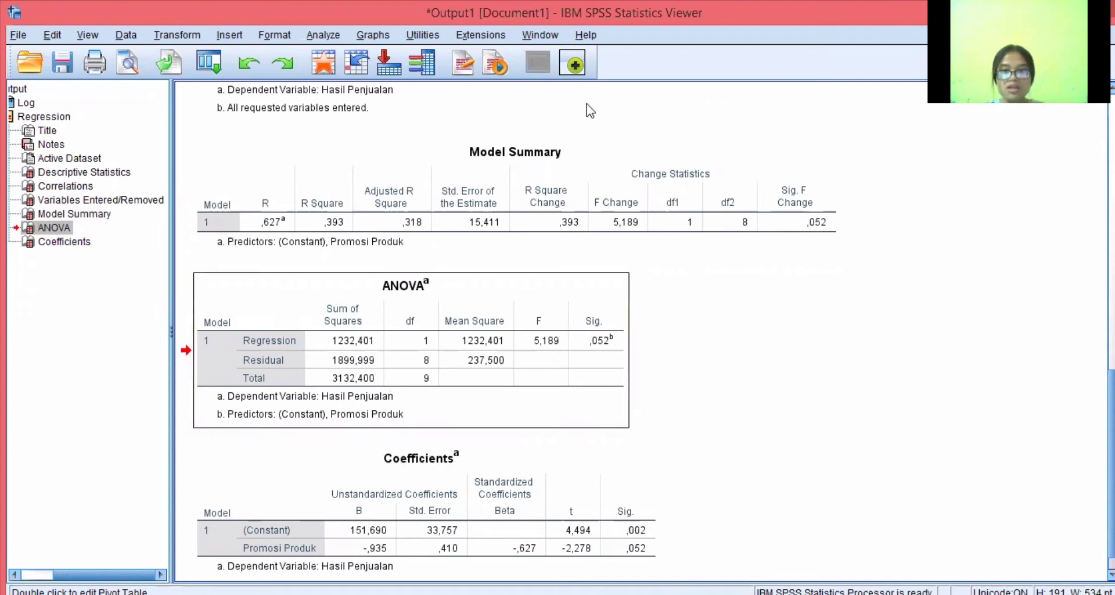
pyautogui.moveTo(552, 321)
pyautogui.mouseDown()
pyautogui.moveTo(528, 357)
pyautogui.moveTo(559, 324)
pyautogui.mouseUp()
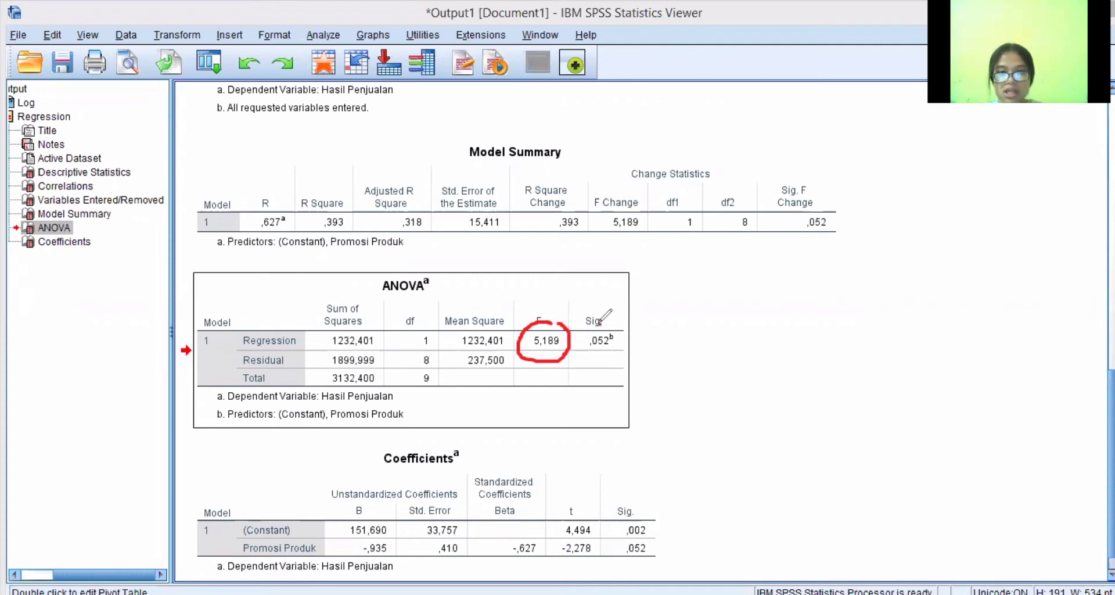
pyautogui.moveTo(600, 323)
pyautogui.mouseDown()
pyautogui.moveTo(575, 328)
pyautogui.moveTo(598, 356)
pyautogui.moveTo(604, 319)
pyautogui.mouseUp()
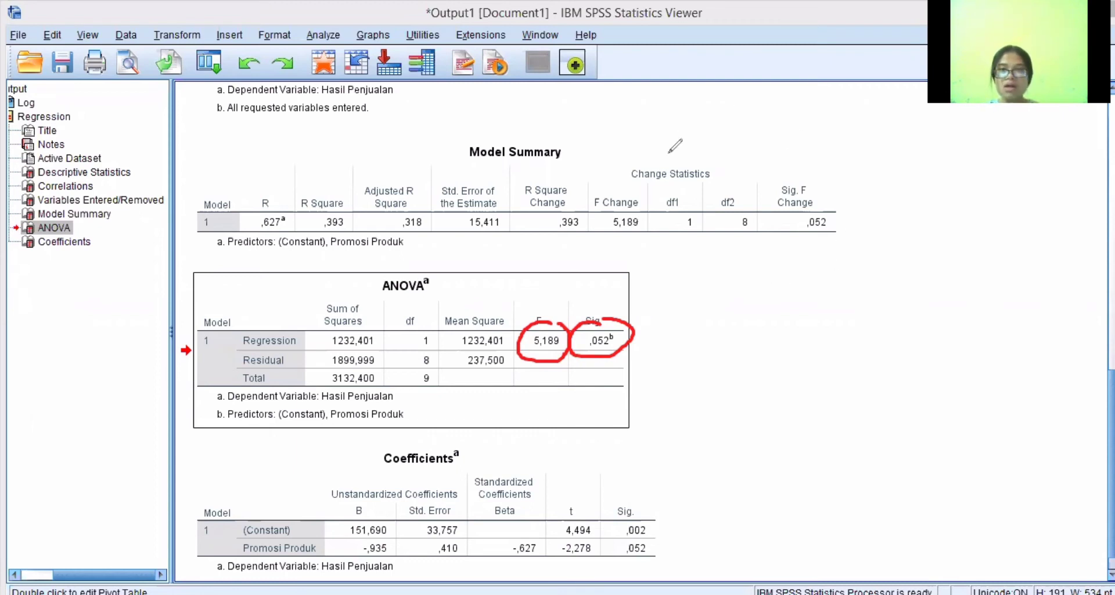
pyautogui.moveTo(528, 310)
pyautogui.mouseDown()
pyautogui.moveTo(634, 363)
pyautogui.moveTo(642, 214)
pyautogui.mouseUp()
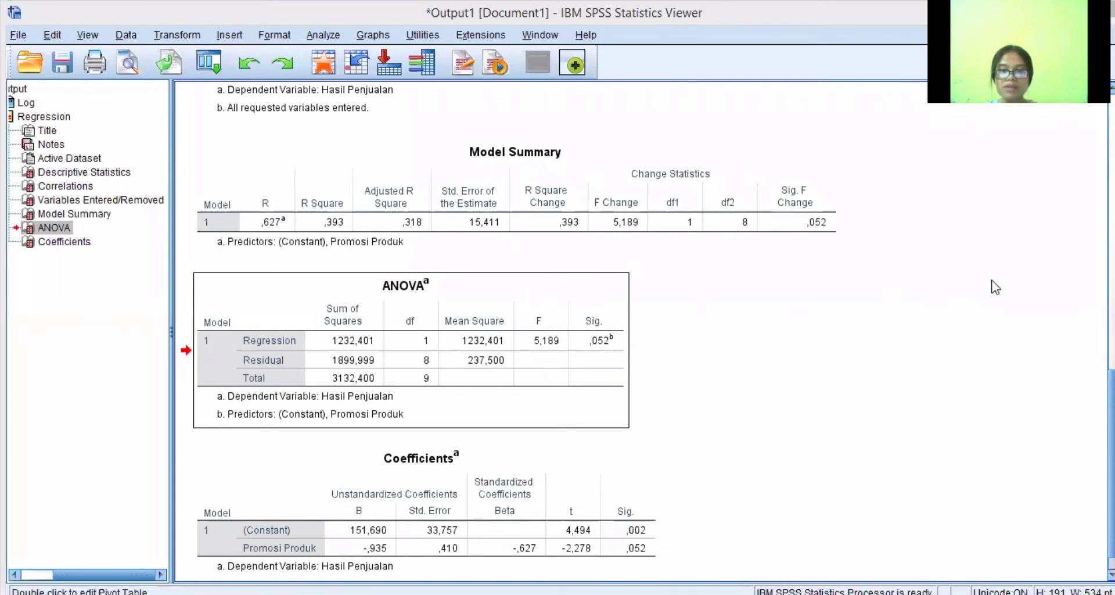
# - Examine the Coefficients table, circling the B values of the Constant and Promosi Produk rows, and erase the circles
pyautogui.click(1112, 285)
pyautogui.moveTo(1111, 286); pyautogui.dragTo(1112, 484)
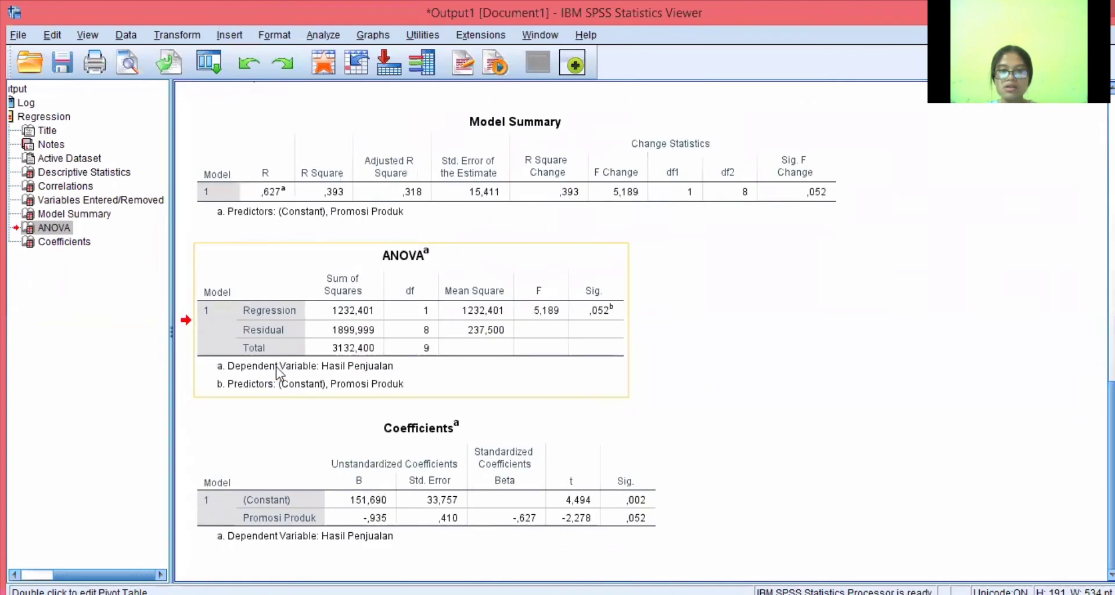
pyautogui.click(430, 459)
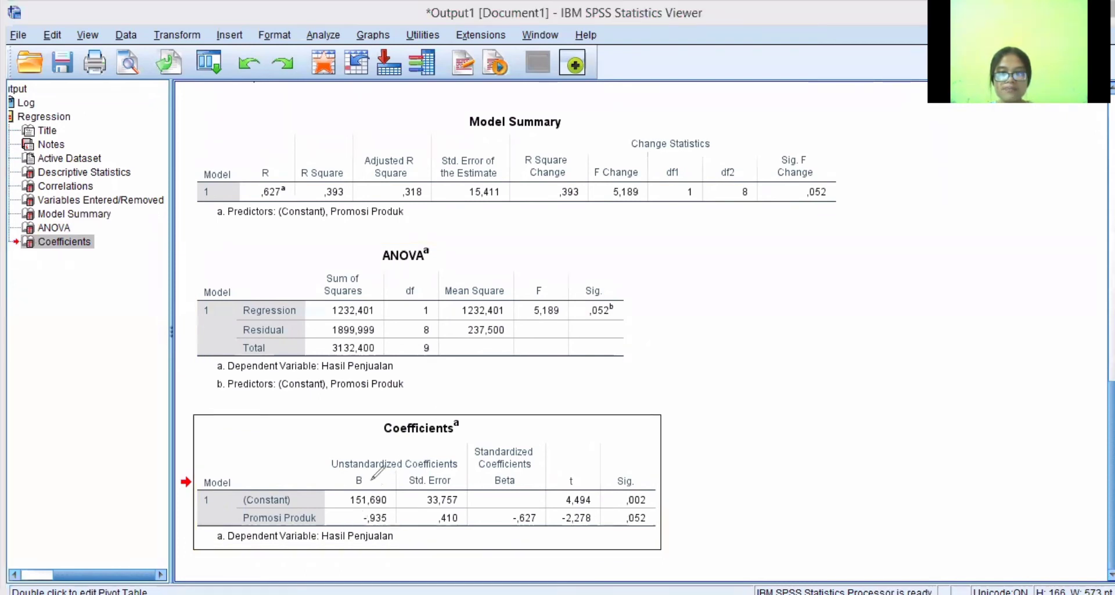
pyautogui.moveTo(382, 482)
pyautogui.mouseDown()
pyautogui.moveTo(328, 496)
pyautogui.moveTo(402, 501)
pyautogui.moveTo(383, 482)
pyautogui.mouseUp()
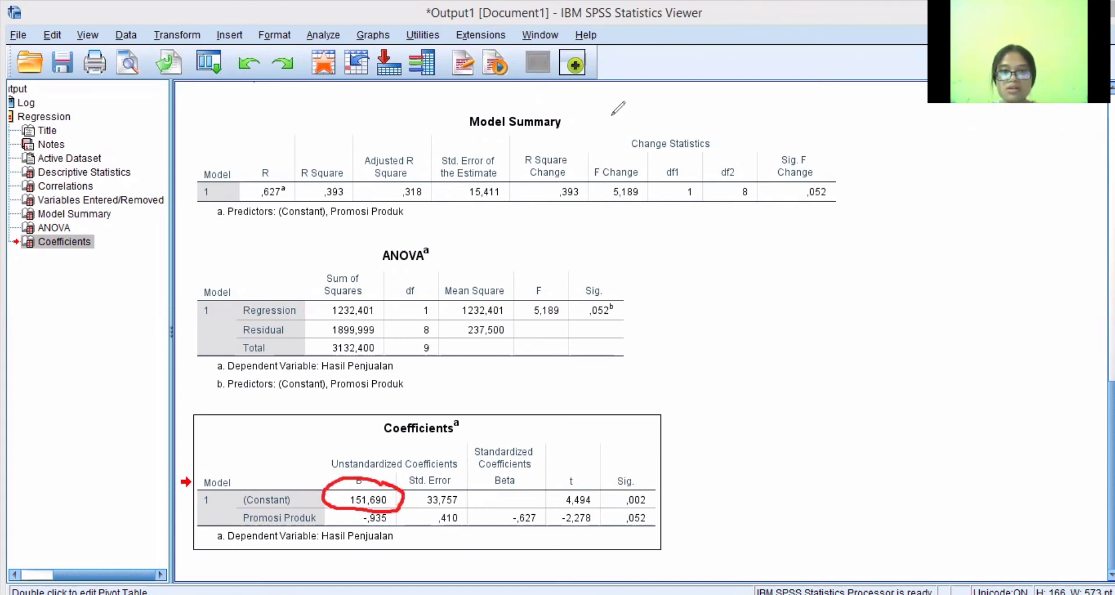
pyautogui.moveTo(390, 507)
pyautogui.mouseDown()
pyautogui.moveTo(340, 506)
pyautogui.moveTo(400, 520)
pyautogui.moveTo(397, 500)
pyautogui.mouseUp()
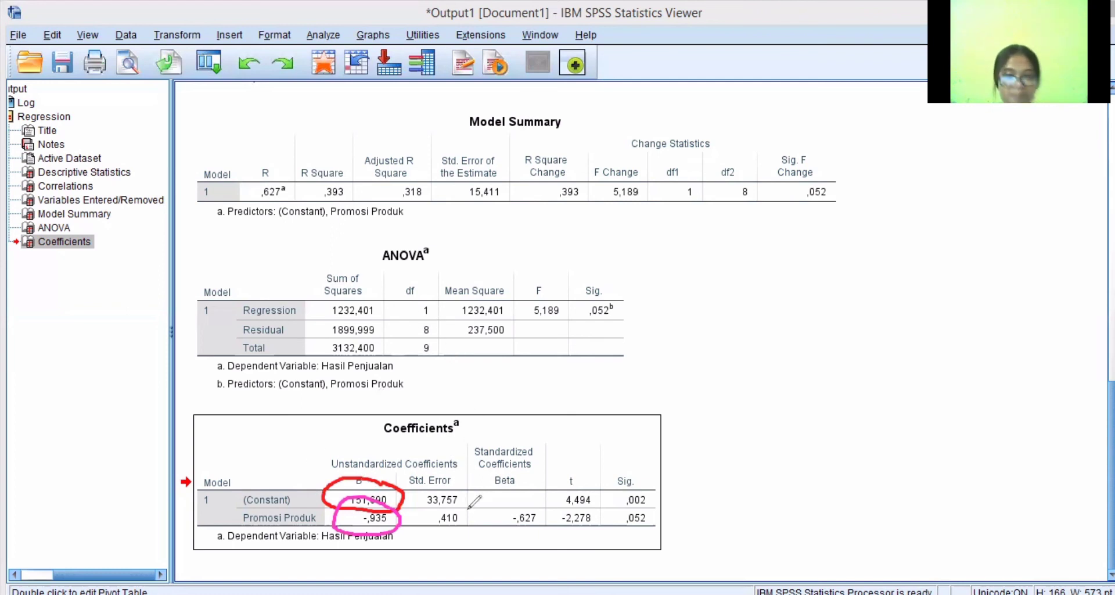
pyautogui.click(509, 132)
pyautogui.moveTo(367, 532); pyautogui.dragTo(406, 440)
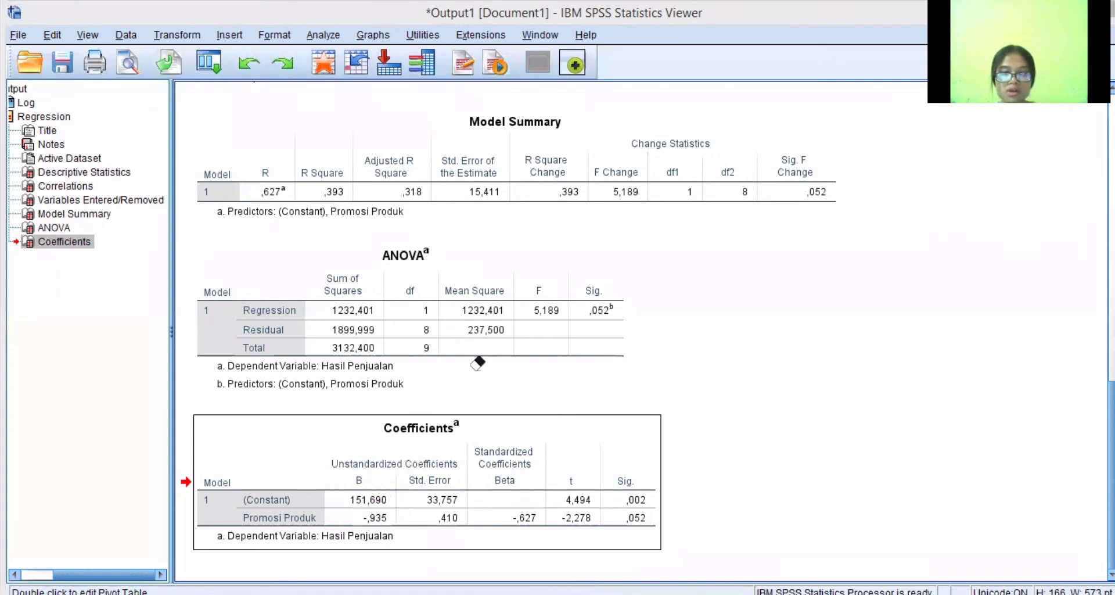